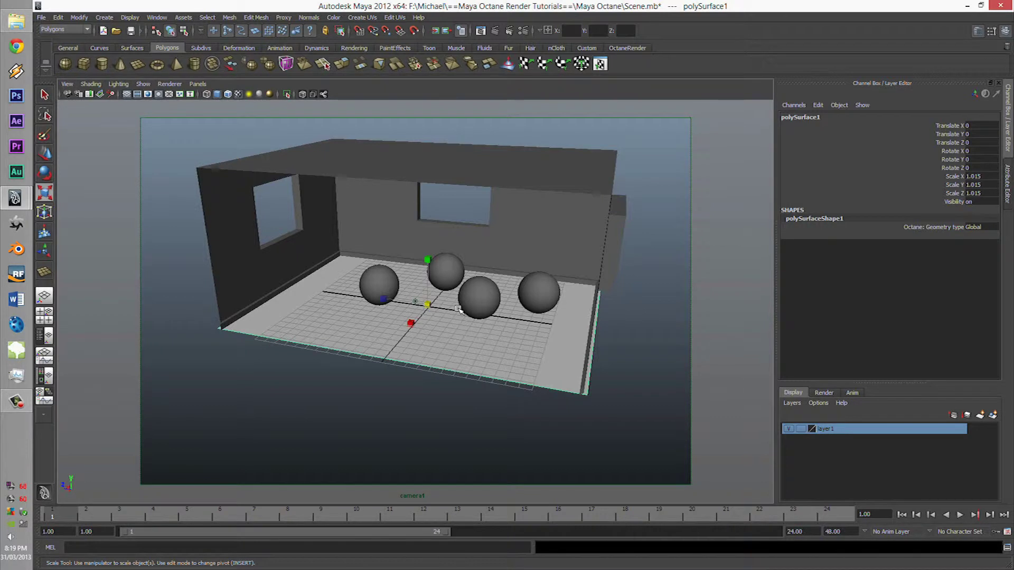
Step: Dolly the perspective camera back until the room and its four spheres fit in view
{"action": "right_click_drag", "start_coordinate": [459, 308], "coordinate": [434, 259], "text": "alt"}
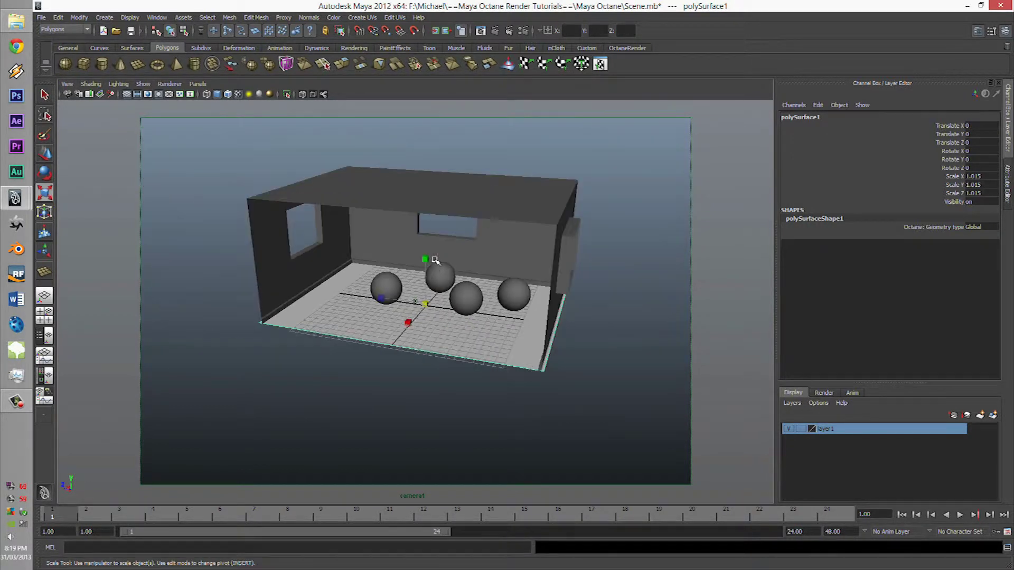
Step: Add an Octane Sun/Sky environment node from the OctaneRender shelf
{"action": "left_click", "coordinate": [634, 49]}
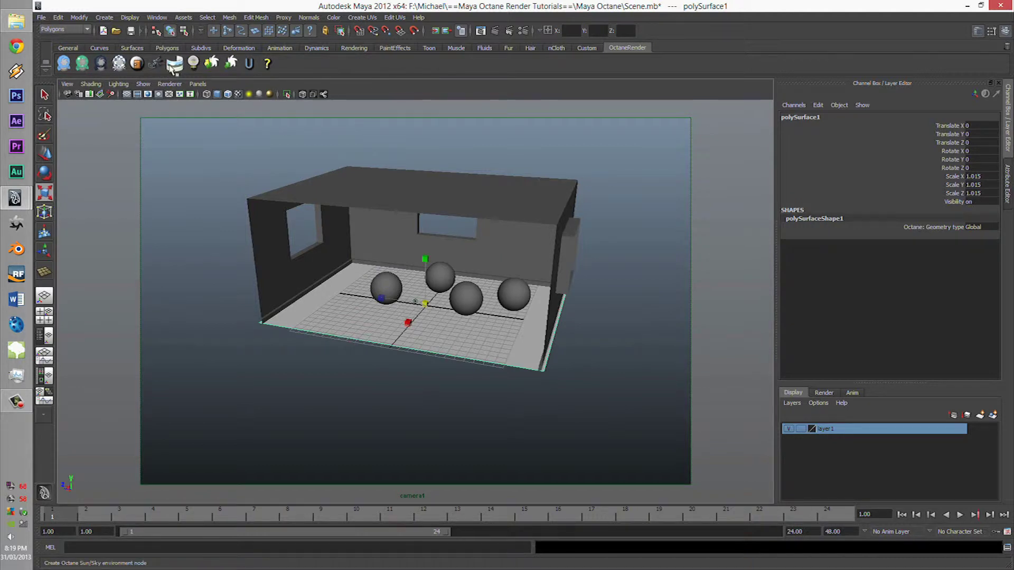
{"action": "left_click", "coordinate": [176, 67]}
{"action": "right_click_drag", "start_coordinate": [476, 278], "coordinate": [443, 237], "text": "alt"}
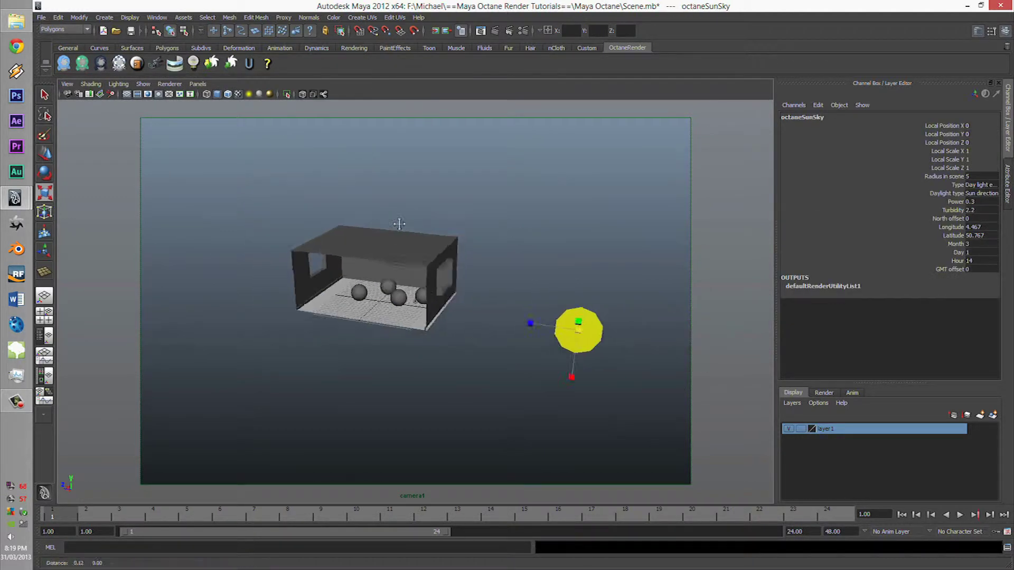
{"action": "left_click_drag", "start_coordinate": [443, 238], "coordinate": [452, 237], "text": "alt"}
Step: Move the sun to the right of the house
{"action": "key", "text": "w"}
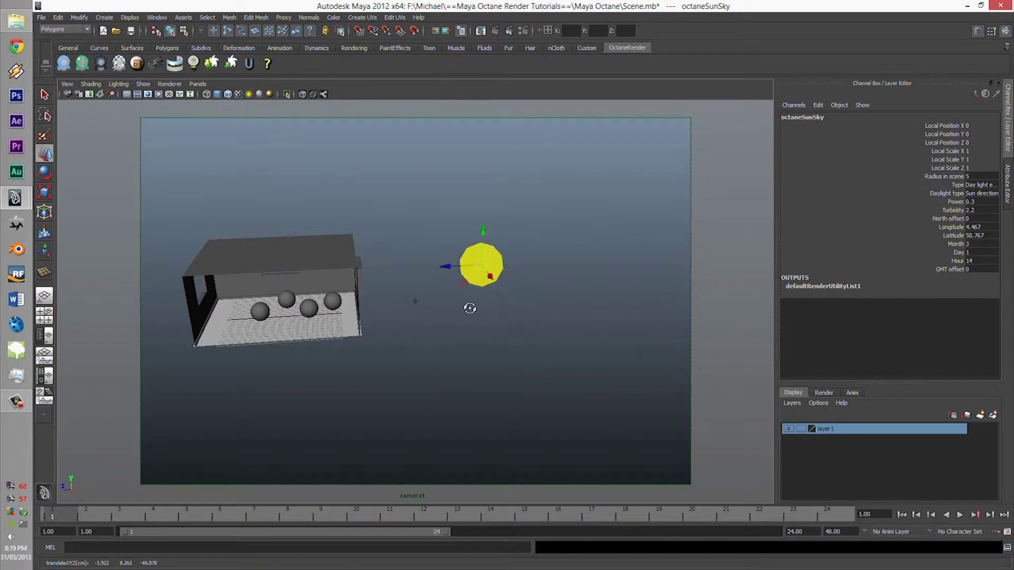
{"action": "mouse_move", "coordinate": [471, 306]}
{"action": "left_mouse_down", "text": "alt"}
{"action": "mouse_move", "coordinate": [494, 277]}
{"action": "mouse_move", "coordinate": [532, 322]}
{"action": "mouse_move", "coordinate": [430, 290]}
{"action": "mouse_move", "coordinate": [391, 324]}
{"action": "mouse_move", "coordinate": [389, 299]}
{"action": "mouse_move", "coordinate": [270, 304]}
{"action": "mouse_move", "coordinate": [430, 290]}
{"action": "mouse_move", "coordinate": [468, 263]}
{"action": "left_mouse_up", "text": "alt"}
{"action": "scroll", "coordinate": [376, 274], "scroll_direction": "up", "scroll_amount": 3}
{"action": "scroll", "coordinate": [383, 280], "scroll_direction": "down", "scroll_amount": 2}
{"action": "scroll", "coordinate": [444, 278], "scroll_direction": "down", "scroll_amount": 2}
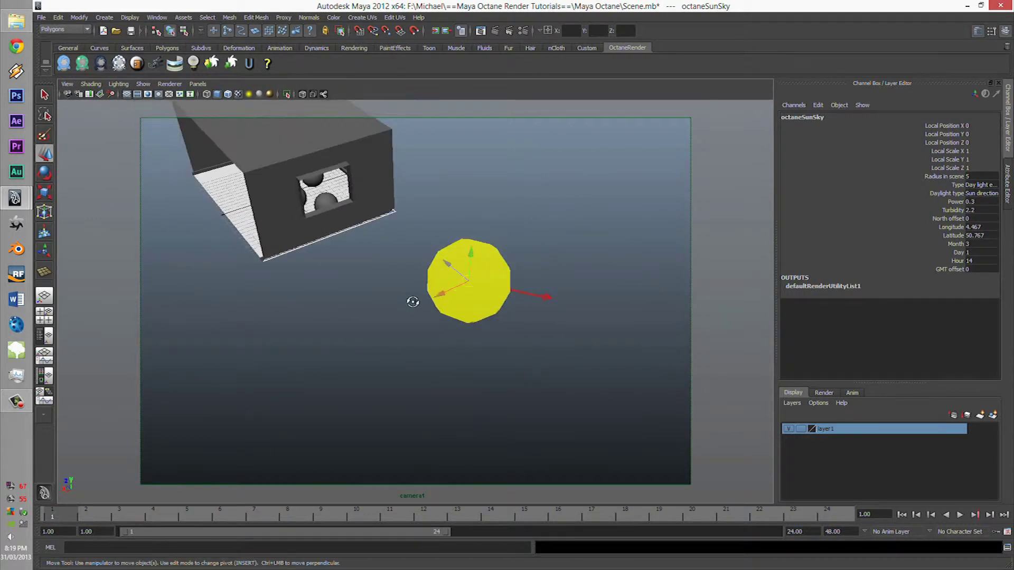
{"action": "mouse_move", "coordinate": [414, 296]}
{"action": "left_mouse_down", "text": "alt"}
{"action": "mouse_move", "coordinate": [494, 297]}
{"action": "mouse_move", "coordinate": [498, 279]}
{"action": "mouse_move", "coordinate": [502, 290]}
{"action": "left_mouse_up", "text": "alt"}
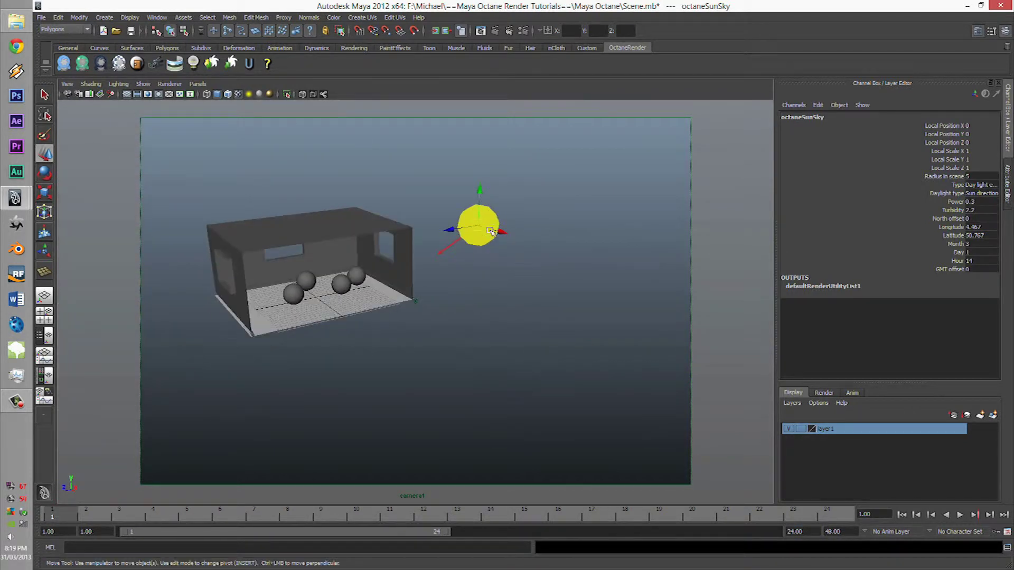
{"action": "middle_click_drag", "start_coordinate": [502, 290], "coordinate": [554, 270]}
Step: Rotate the sun about -40 degrees on Z
{"action": "left_click_drag", "start_coordinate": [458, 265], "coordinate": [523, 260], "text": "alt"}
{"action": "key", "text": "e"}
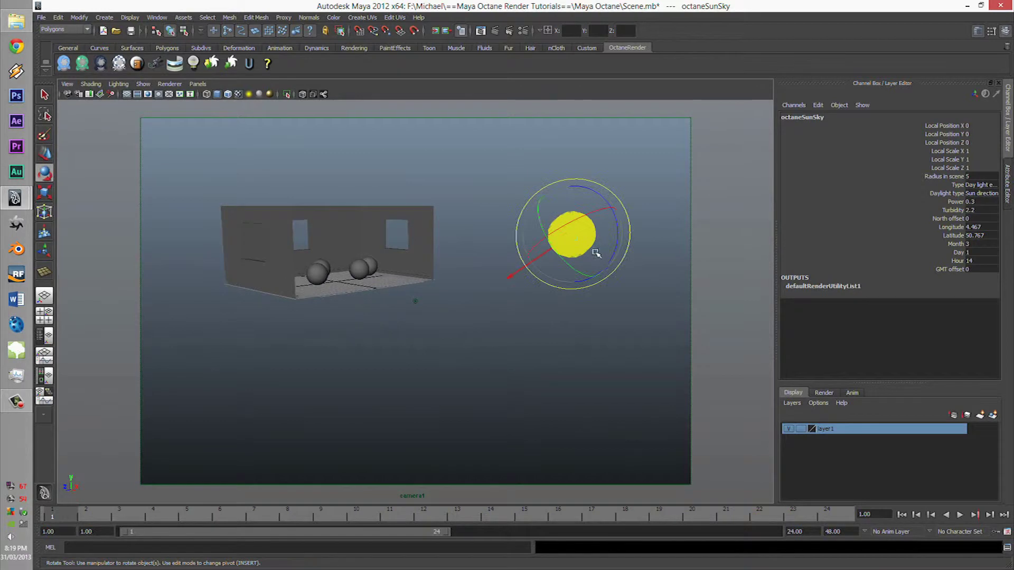
{"action": "left_click_drag", "start_coordinate": [610, 229], "coordinate": [601, 252]}
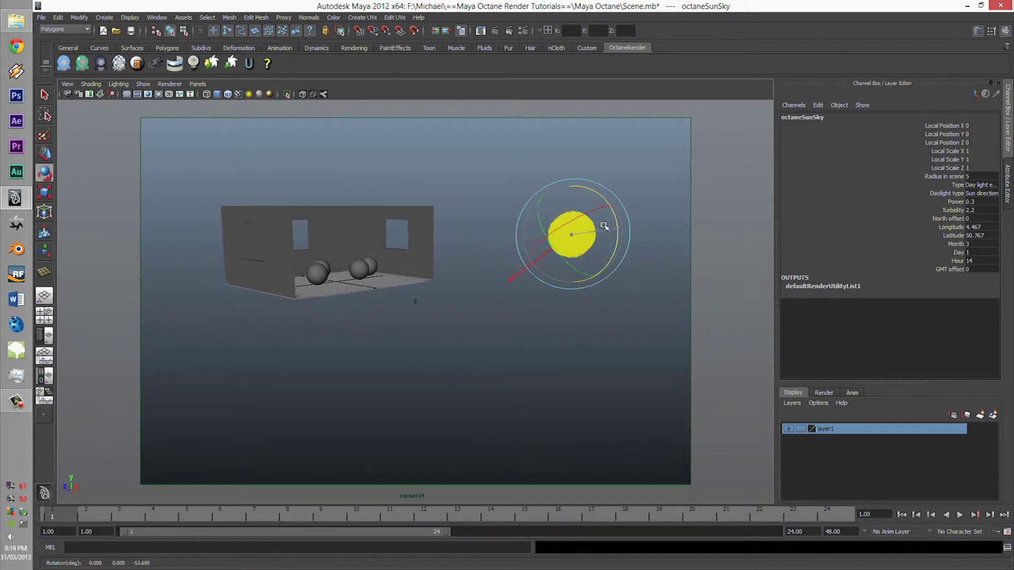
{"action": "left_click_drag", "start_coordinate": [600, 253], "coordinate": [554, 238], "text": "alt"}
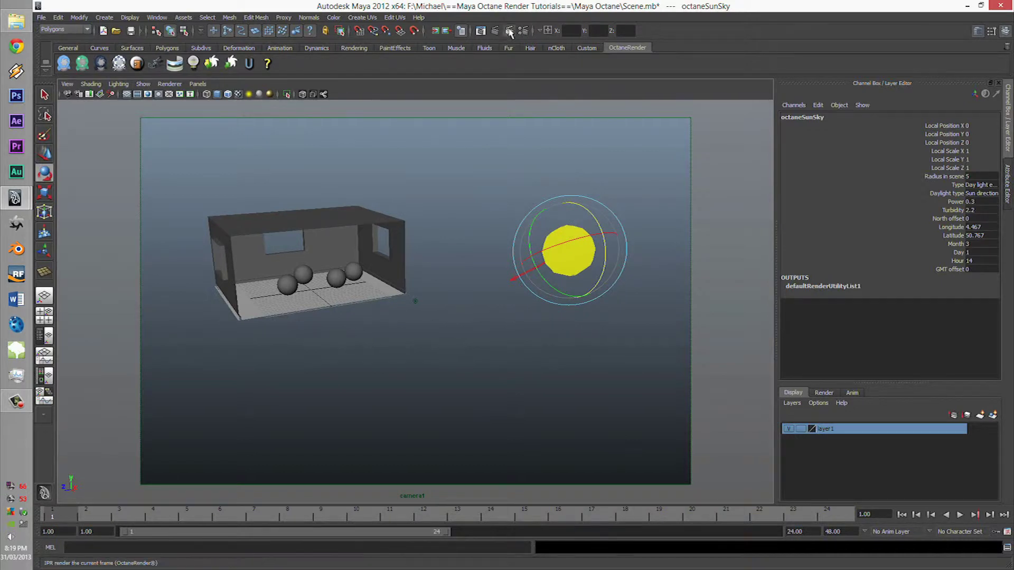
Step: Start a live Octane IPR render of the room
{"action": "left_click", "coordinate": [509, 30]}
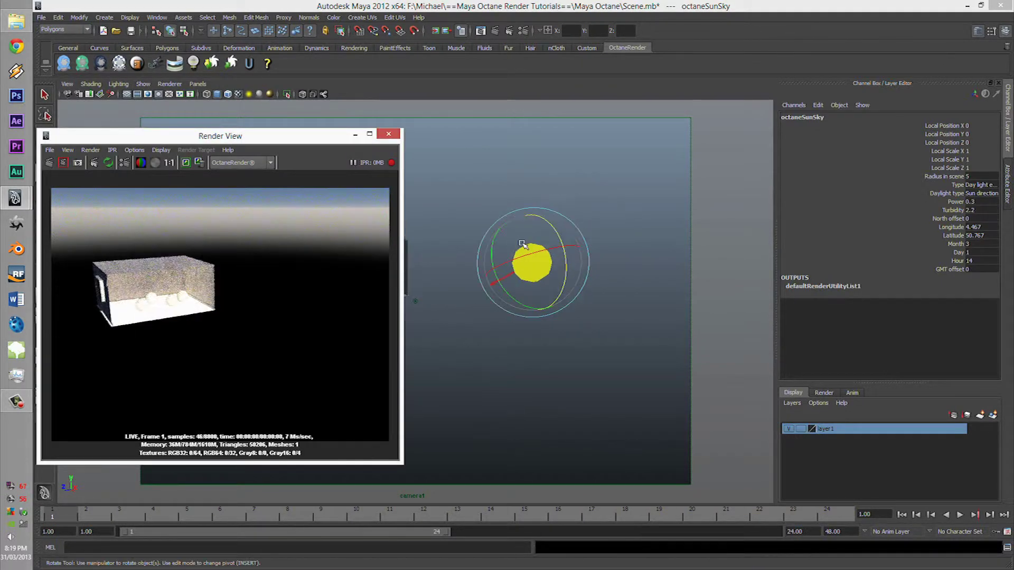
{"action": "left_click_drag", "start_coordinate": [540, 177], "coordinate": [445, 274], "text": "alt"}
{"action": "key", "text": "w"}
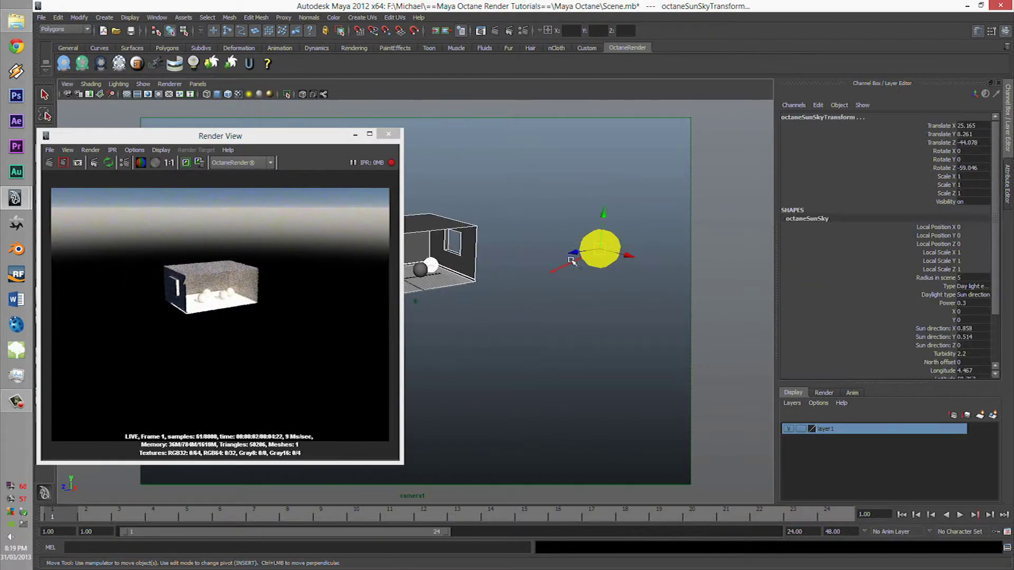
Step: Set the sun/sky Type to Texture environment and check the Render Settings
{"action": "left_click", "coordinate": [603, 253]}
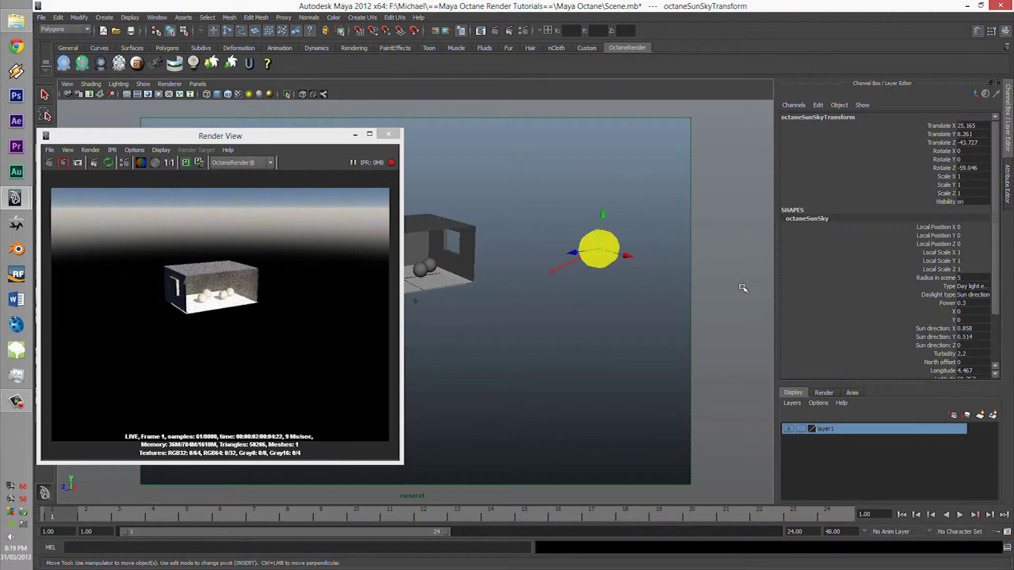
{"action": "left_click", "coordinate": [1003, 198]}
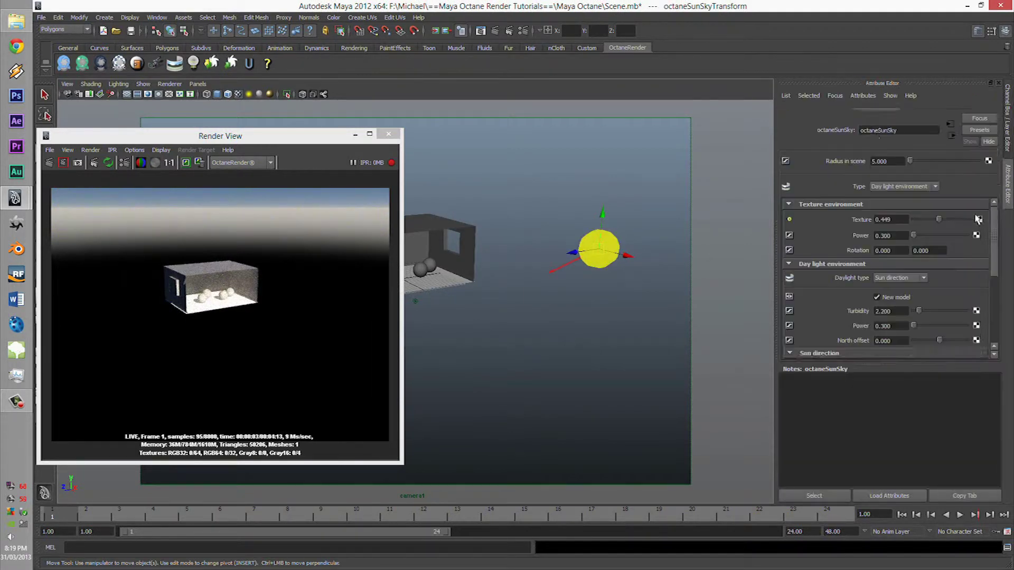
{"action": "left_click", "coordinate": [895, 197]}
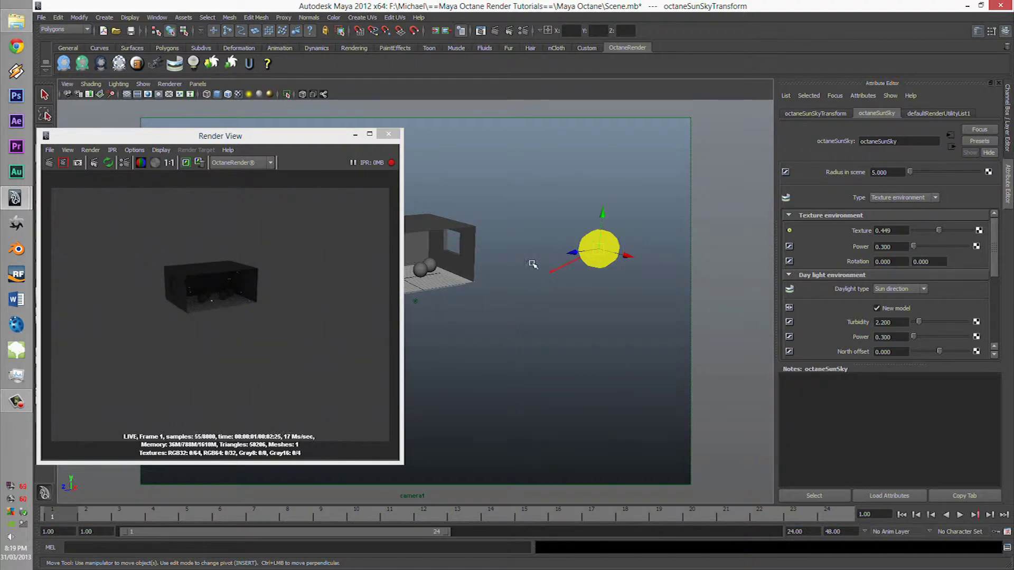
{"action": "left_click_drag", "start_coordinate": [519, 274], "coordinate": [555, 238], "text": "alt"}
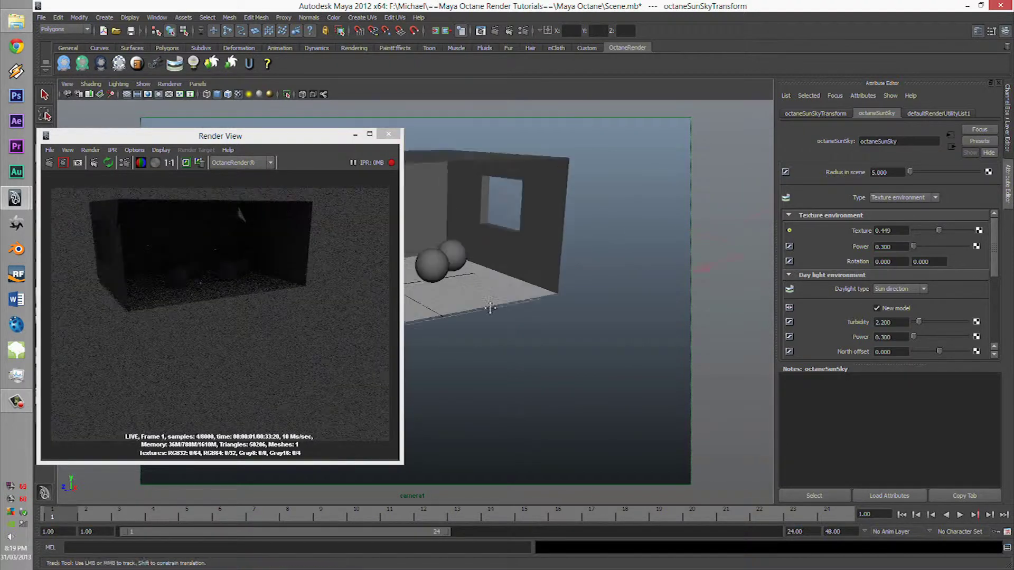
{"action": "left_click", "coordinate": [522, 30]}
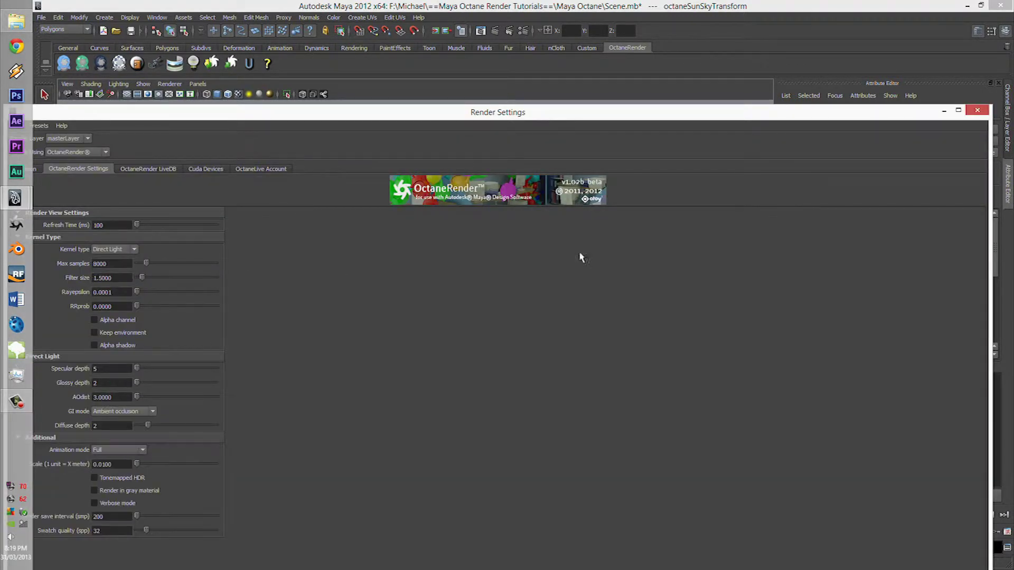
{"action": "left_click", "coordinate": [978, 111]}
Step: Set the texture environment Power to 1.000
{"action": "left_click_drag", "start_coordinate": [463, 256], "coordinate": [485, 243], "text": "alt"}
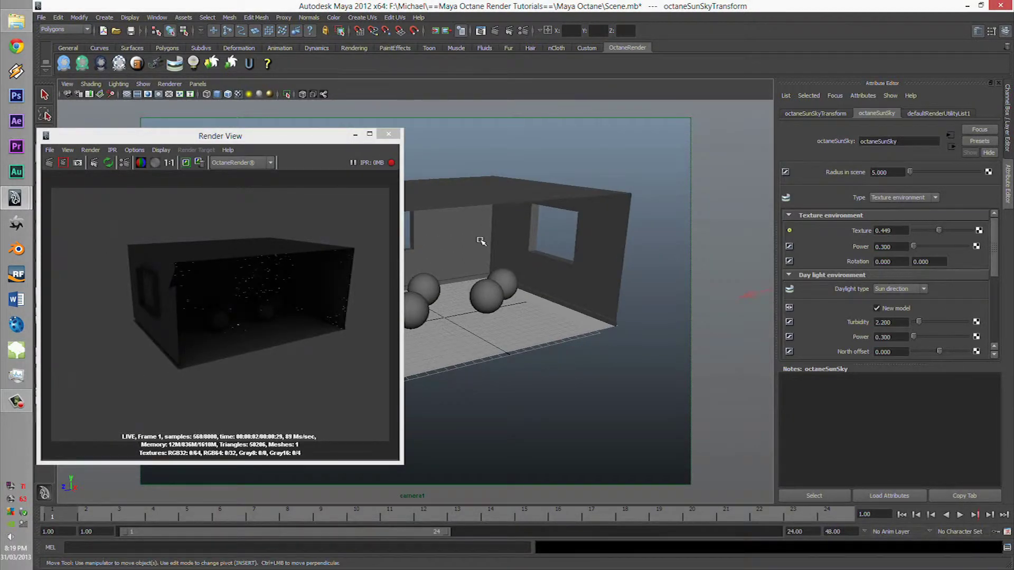
{"action": "left_click_drag", "start_coordinate": [928, 246], "coordinate": [915, 249]}
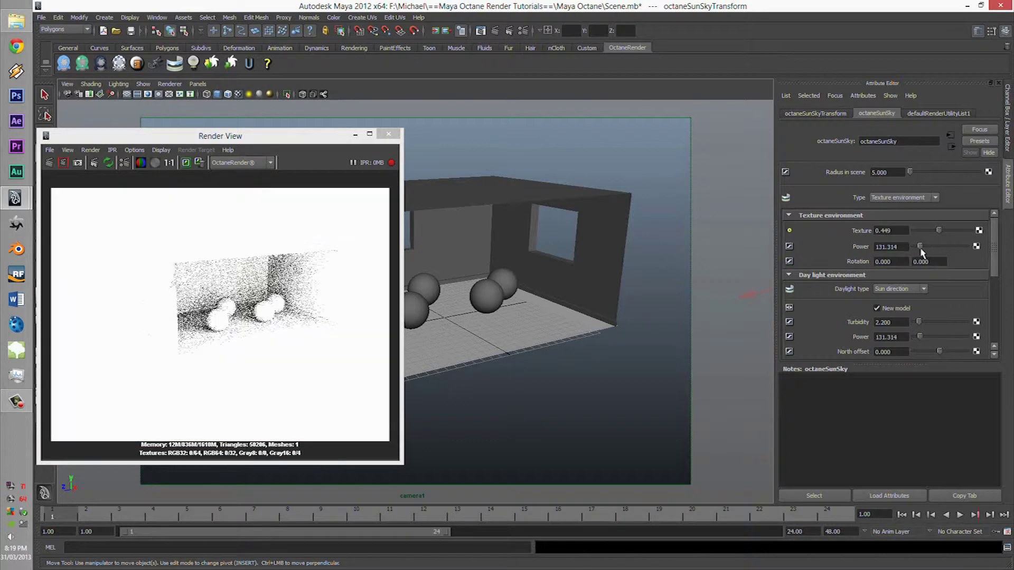
{"action": "type", "text": "0.00"}
{"action": "double_click", "coordinate": [886, 246]}
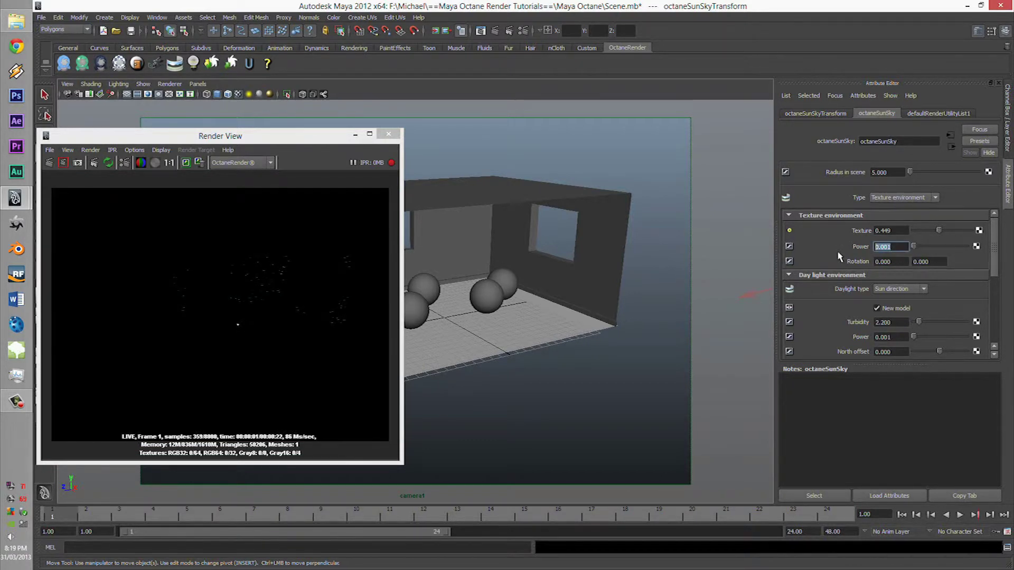
{"action": "type", "text": "1"}
{"action": "key", "text": "Return"}
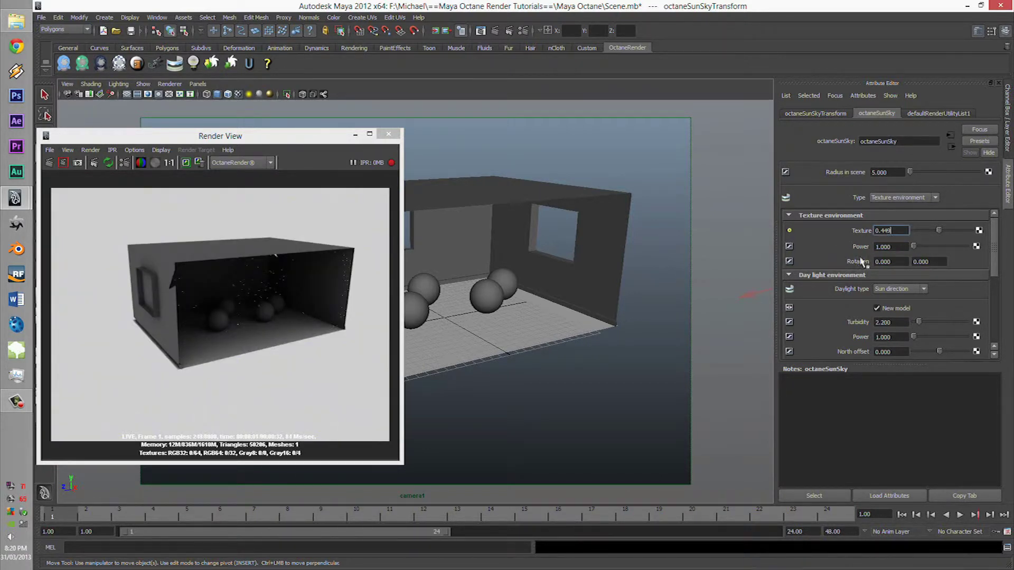
{"action": "scroll", "coordinate": [639, 241], "scroll_direction": "down", "scroll_amount": 5}
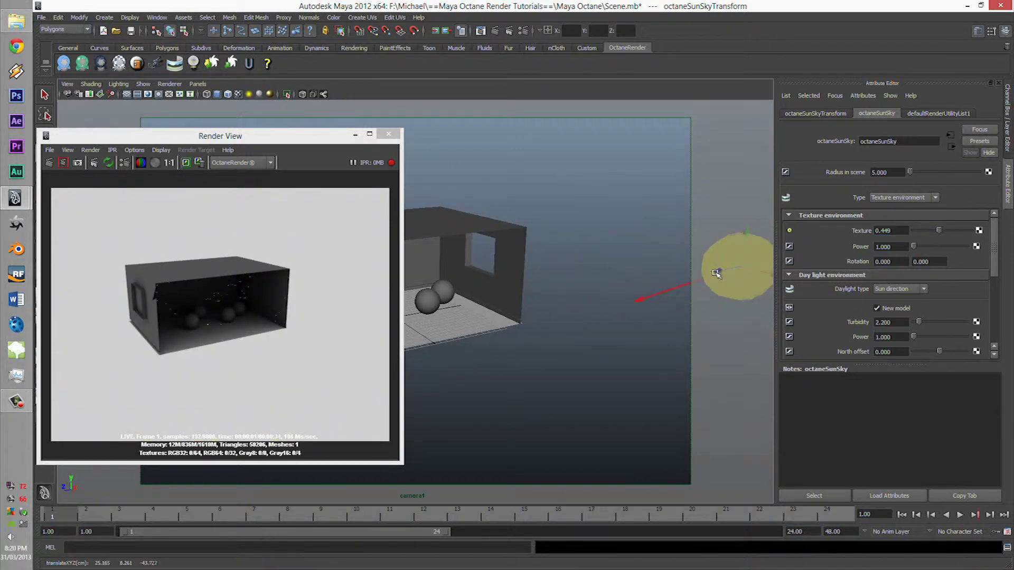
Step: Raise the Texture value to 0.673 and collapse the Day light environment section
{"action": "mouse_move", "coordinate": [661, 295]}
{"action": "middle_mouse_down"}
{"action": "mouse_move", "coordinate": [554, 297]}
{"action": "mouse_move", "coordinate": [548, 253]}
{"action": "middle_mouse_up"}
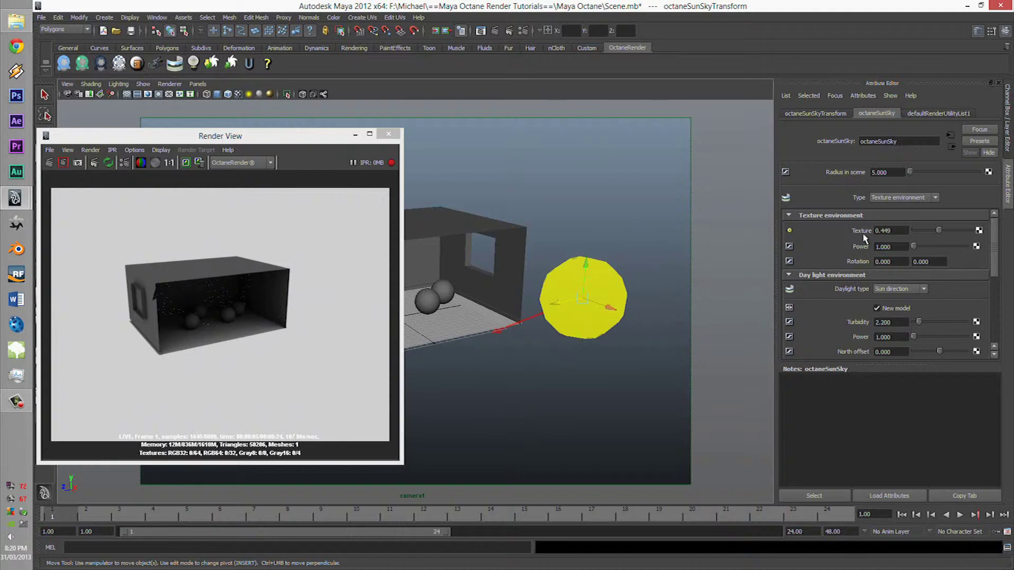
{"action": "mouse_move", "coordinate": [938, 230]}
{"action": "left_mouse_down"}
{"action": "mouse_move", "coordinate": [963, 233]}
{"action": "mouse_move", "coordinate": [951, 232]}
{"action": "left_mouse_up"}
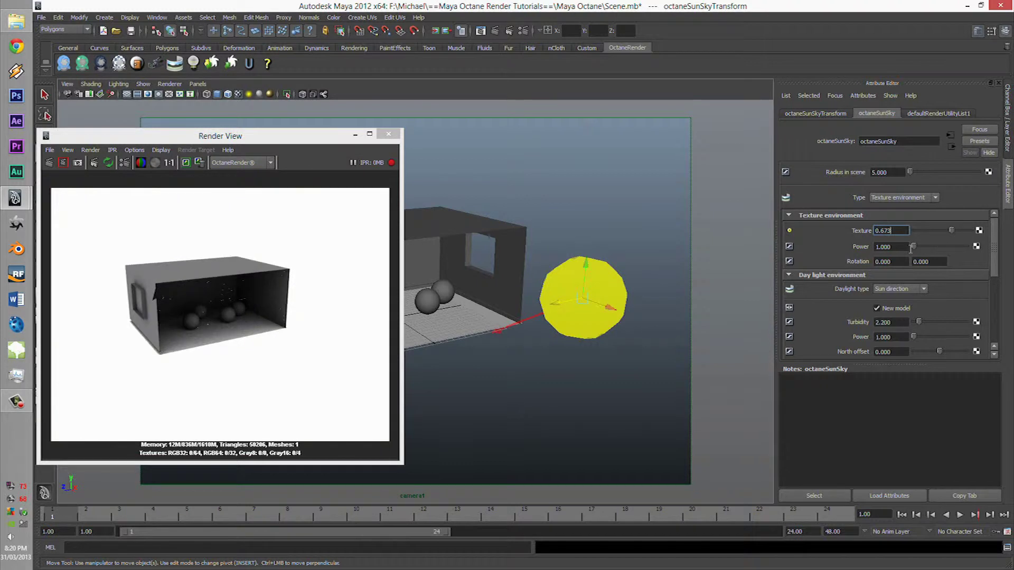
{"action": "left_click", "coordinate": [905, 247]}
{"action": "scroll", "coordinate": [841, 269], "scroll_direction": "down", "scroll_amount": 2}
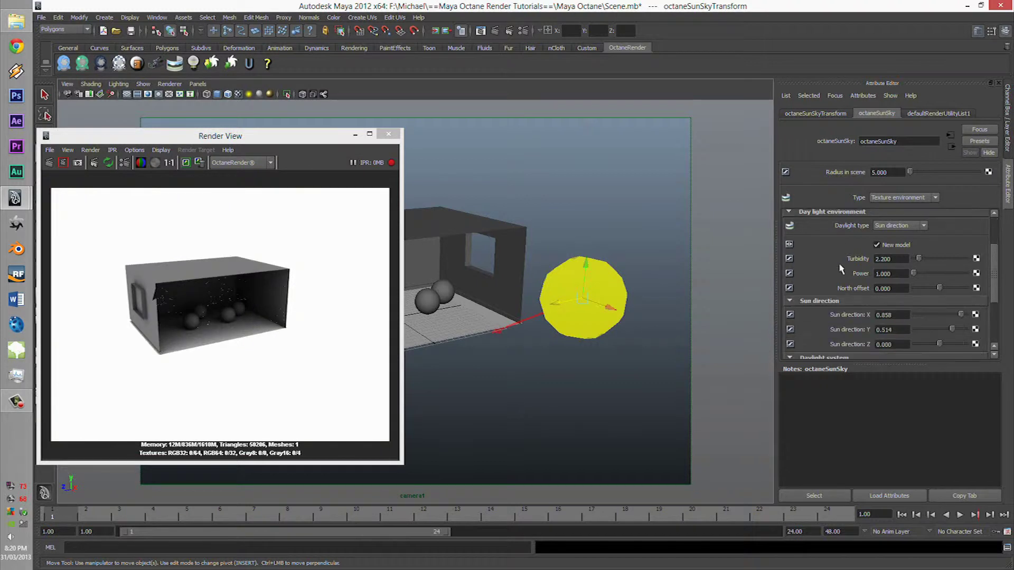
{"action": "scroll", "coordinate": [839, 262], "scroll_direction": "up", "scroll_amount": 1}
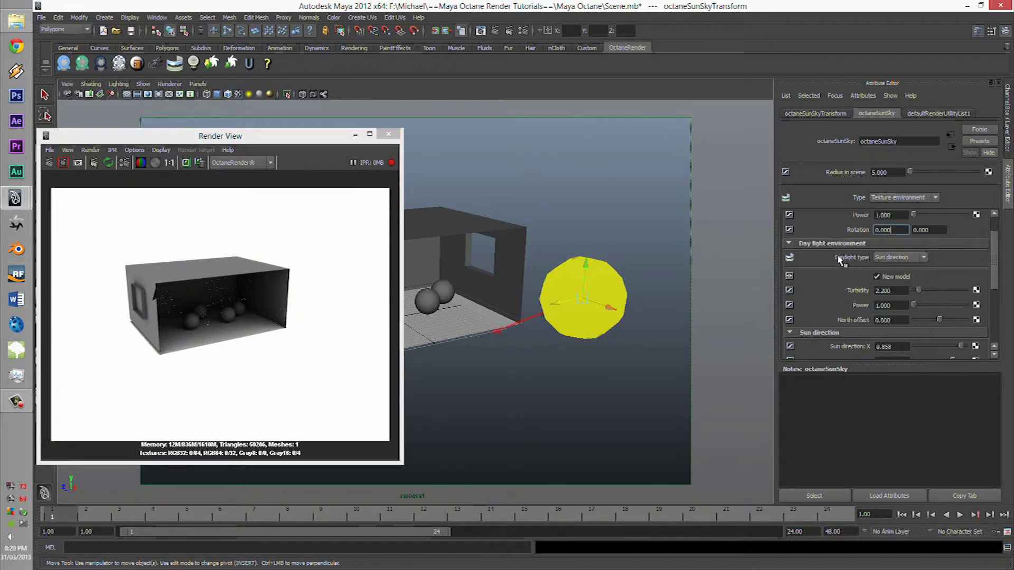
{"action": "left_click", "coordinate": [789, 244]}
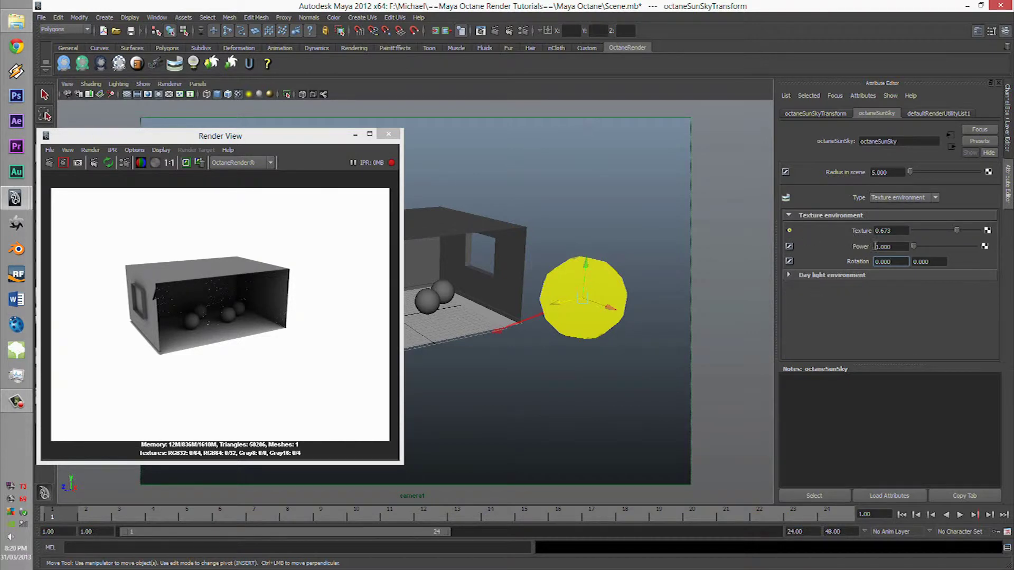
{"action": "left_click", "coordinate": [896, 248]}
Step: Connect an Octane image texture to the environment, then select and frame the room mesh
{"action": "left_click", "coordinate": [986, 231]}
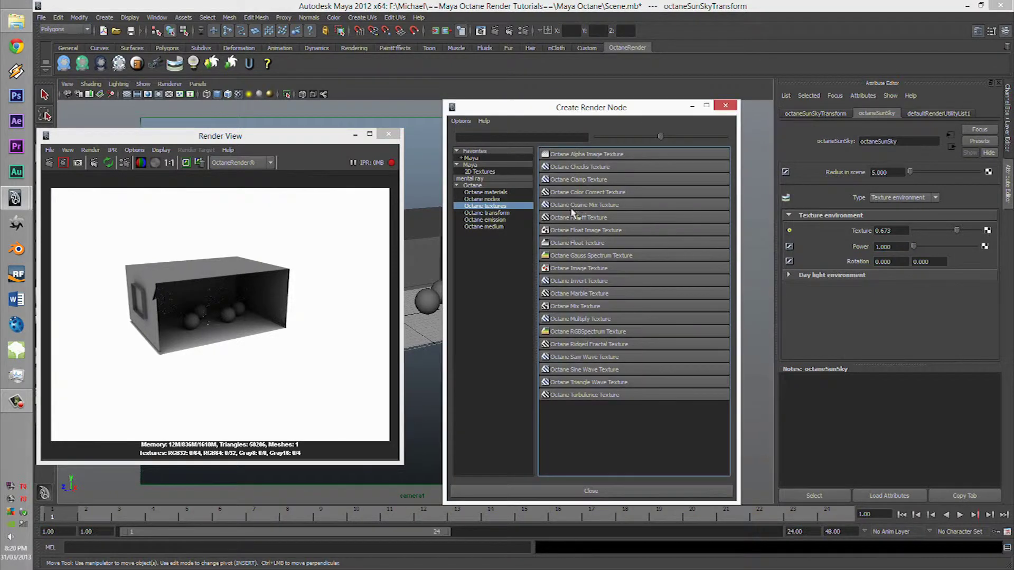
{"action": "left_click", "coordinate": [560, 268]}
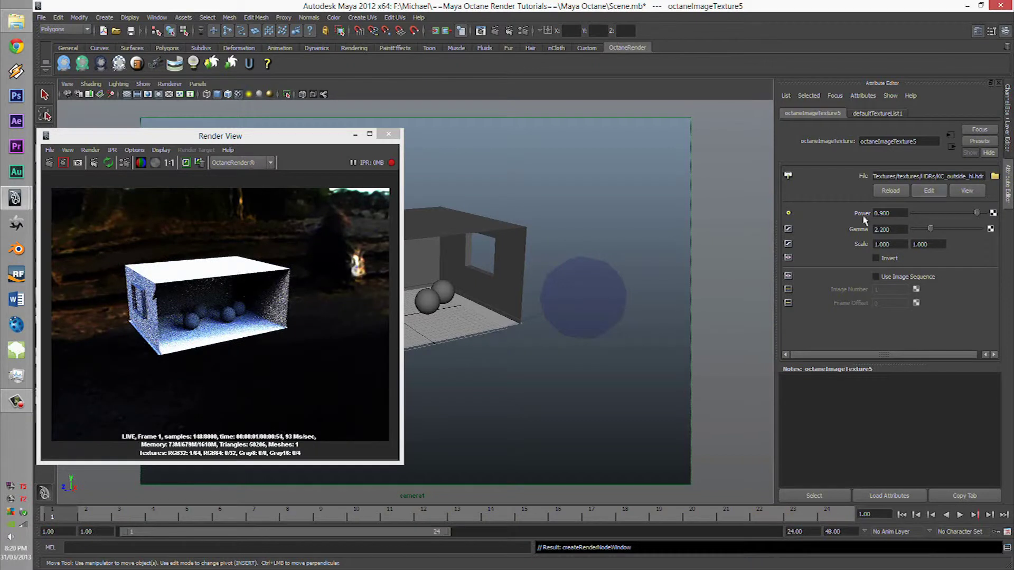
{"action": "scroll", "coordinate": [583, 285], "scroll_direction": "up", "scroll_amount": 2}
{"action": "scroll", "coordinate": [582, 286], "scroll_direction": "up", "scroll_amount": 3}
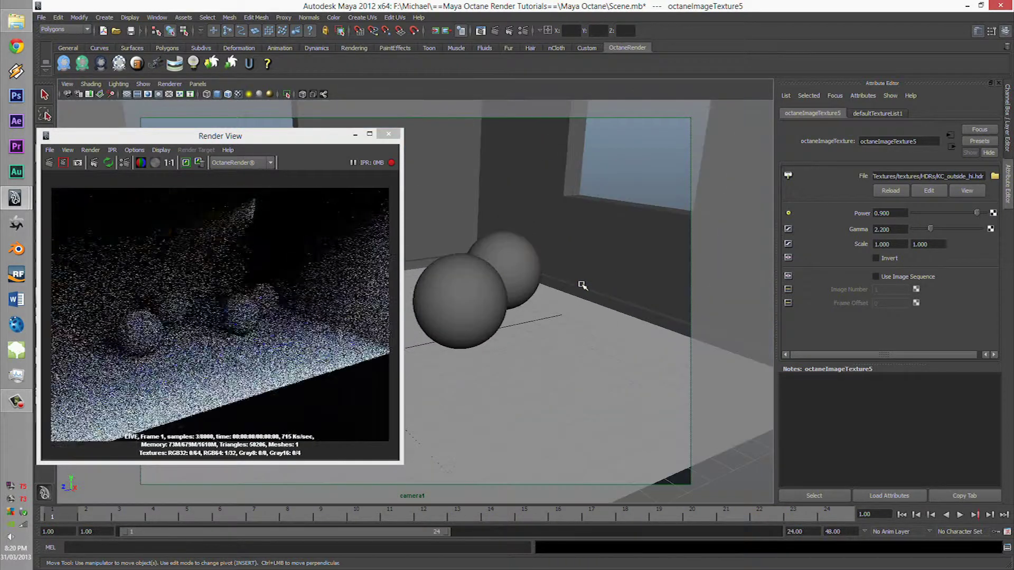
{"action": "scroll", "coordinate": [582, 286], "scroll_direction": "down", "scroll_amount": 5}
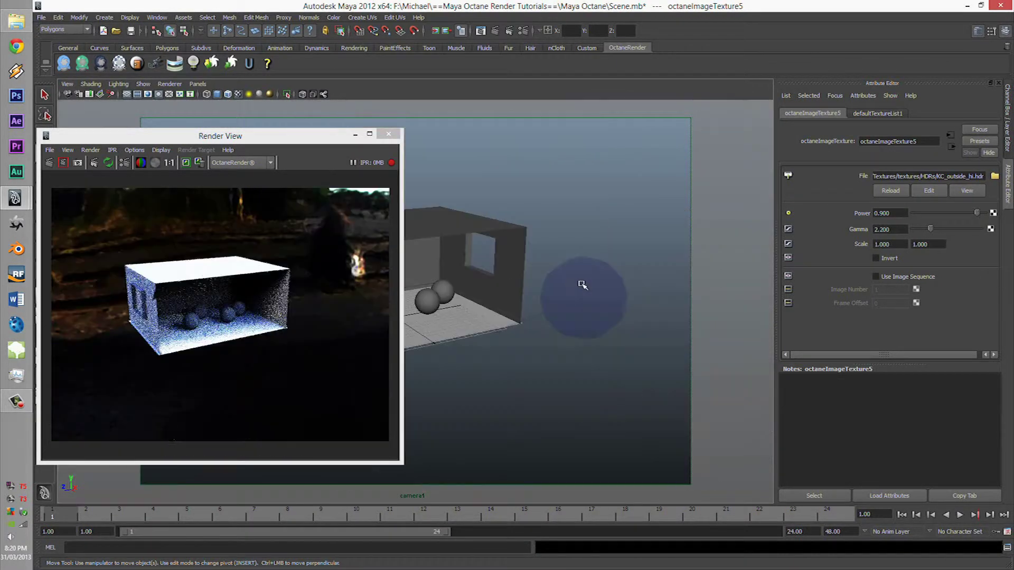
{"action": "left_click", "coordinate": [523, 281]}
{"action": "key", "text": "f"}
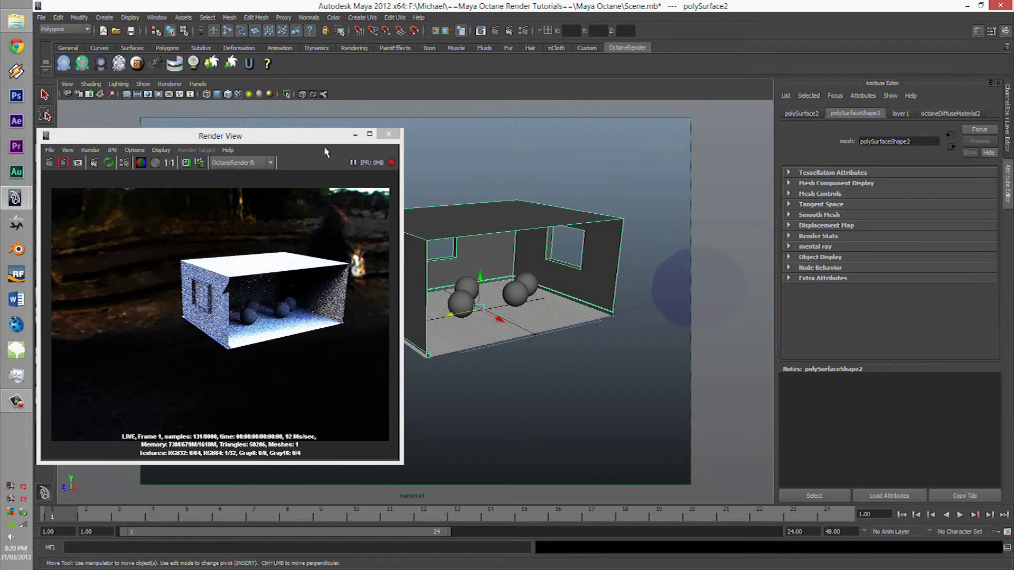
Step: Apply Mesh > Triangulate to the room and refresh the IPR render
{"action": "left_click", "coordinate": [247, 18]}
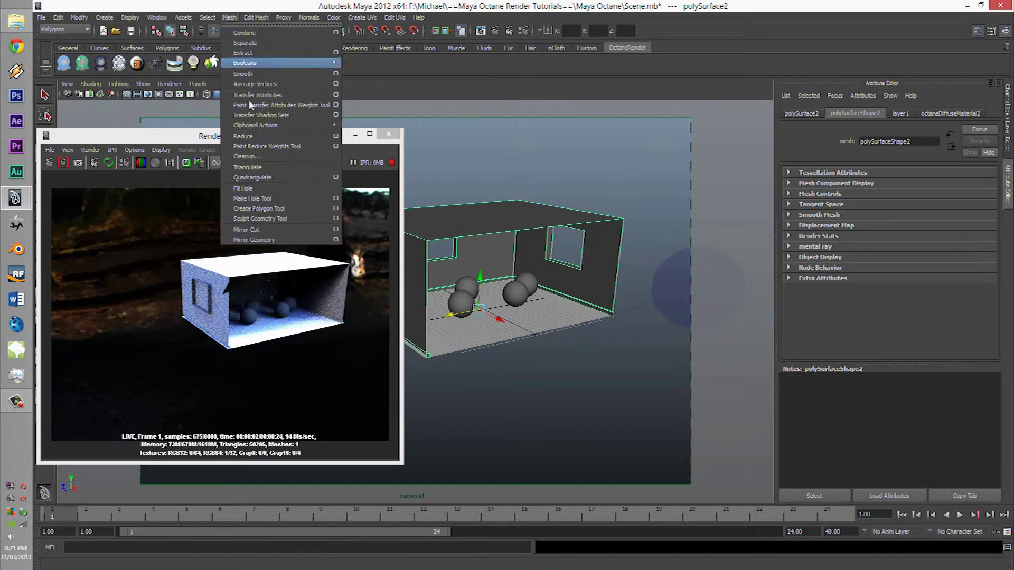
{"action": "left_click", "coordinate": [264, 168]}
{"action": "left_click", "coordinate": [108, 162]}
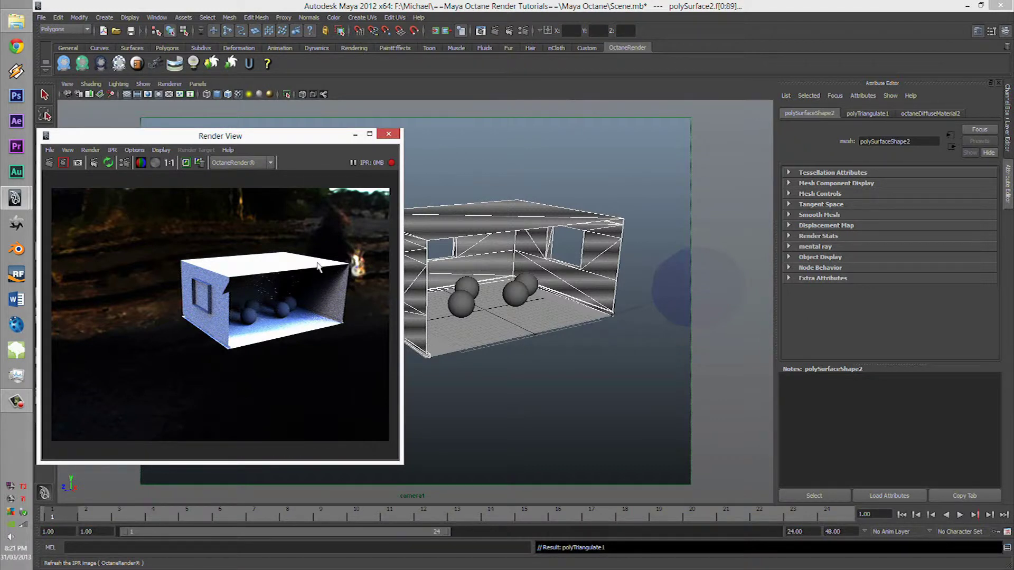
Step: Orbit in close on the spheres and select the yellow sun object
{"action": "mouse_move", "coordinate": [498, 192]}
{"action": "left_mouse_down", "text": "alt"}
{"action": "mouse_move", "coordinate": [449, 227]}
{"action": "mouse_move", "coordinate": [582, 242]}
{"action": "left_mouse_up", "text": "alt"}
{"action": "scroll", "coordinate": [491, 238], "scroll_direction": "down", "scroll_amount": 3}
{"action": "scroll", "coordinate": [509, 243], "scroll_direction": "down", "scroll_amount": 4}
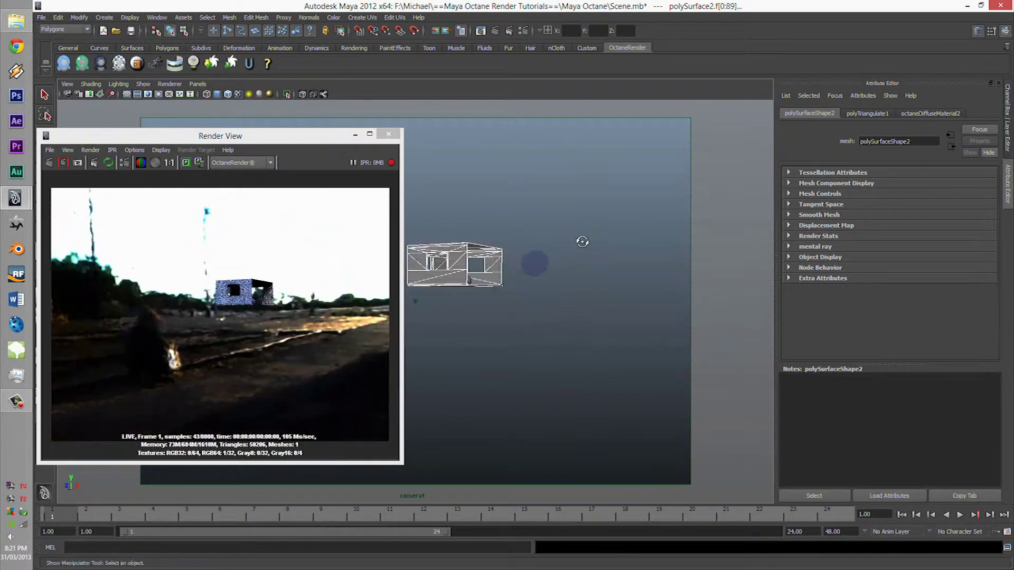
{"action": "scroll", "coordinate": [597, 249], "scroll_direction": "up", "scroll_amount": 3}
{"action": "scroll", "coordinate": [597, 250], "scroll_direction": "up", "scroll_amount": 4}
{"action": "mouse_move", "coordinate": [598, 248]}
{"action": "left_mouse_down", "text": "alt"}
{"action": "mouse_move", "coordinate": [481, 242]}
{"action": "mouse_move", "coordinate": [458, 216]}
{"action": "left_mouse_up", "text": "alt"}
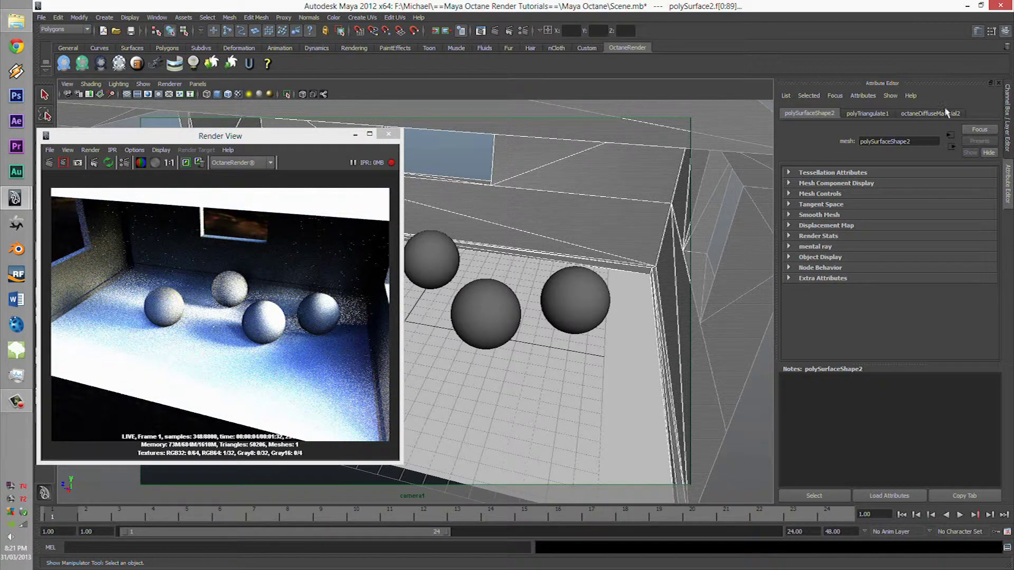
{"action": "scroll", "coordinate": [600, 220], "scroll_direction": "down", "scroll_amount": 5}
{"action": "scroll", "coordinate": [599, 219], "scroll_direction": "down", "scroll_amount": 3}
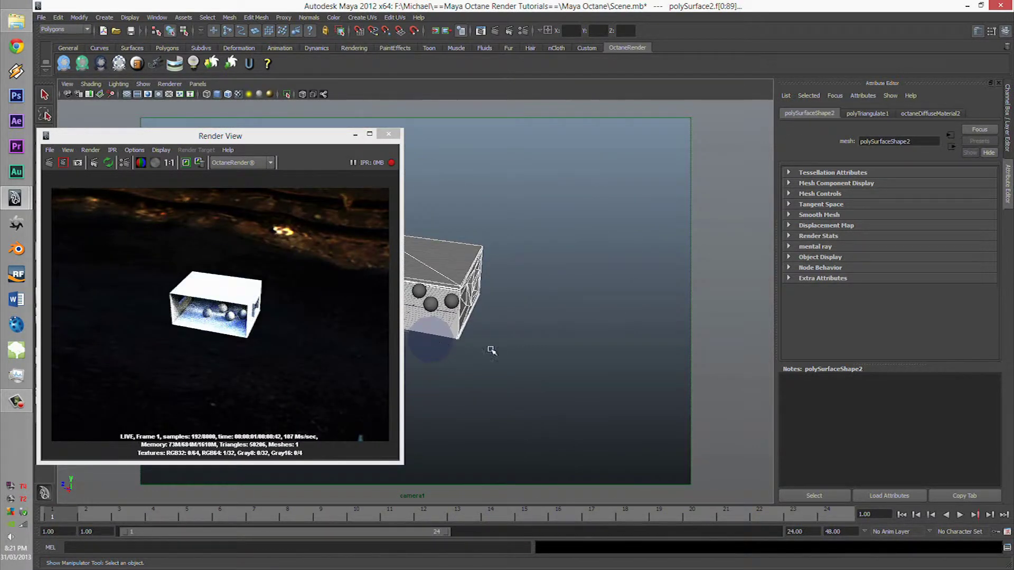
{"action": "left_click_drag", "start_coordinate": [445, 329], "coordinate": [559, 264], "text": "alt"}
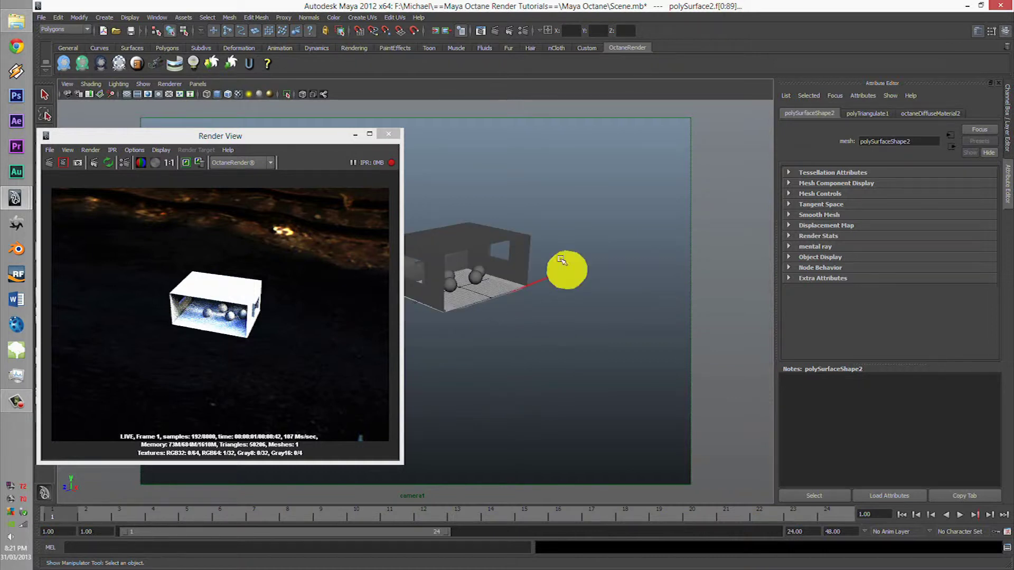
Step: Show the sun/sky environment settings and raise the texture Power
{"action": "left_click", "coordinate": [564, 267]}
{"action": "left_click_drag", "start_coordinate": [915, 246], "coordinate": [919, 249]}
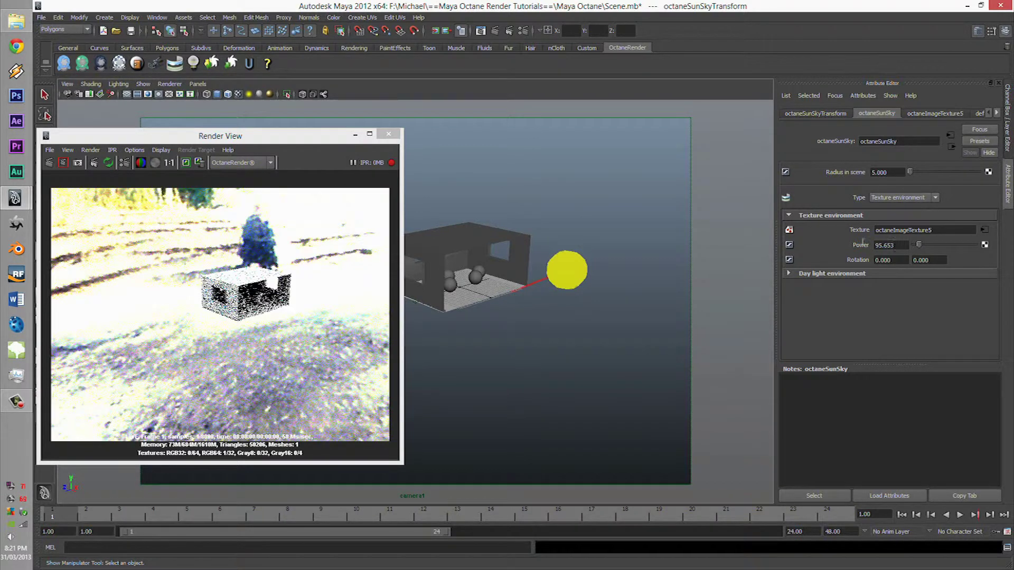
{"action": "double_click", "coordinate": [883, 245]}
{"action": "type", "text": "1"}
Step: Try different HDRI Rotation values, including 0.9
{"action": "left_click", "coordinate": [885, 261]}
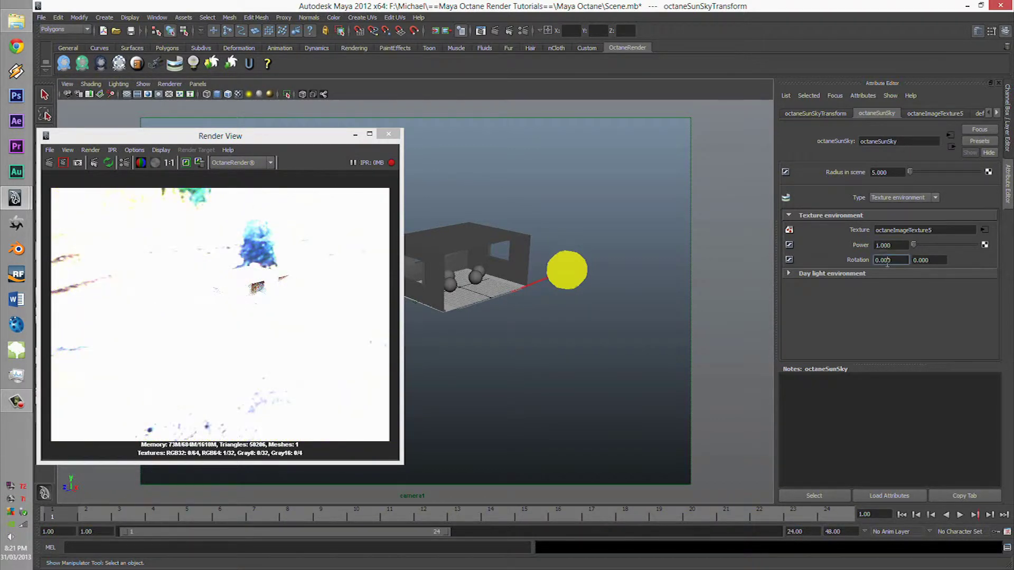
{"action": "type", "text": "1"}
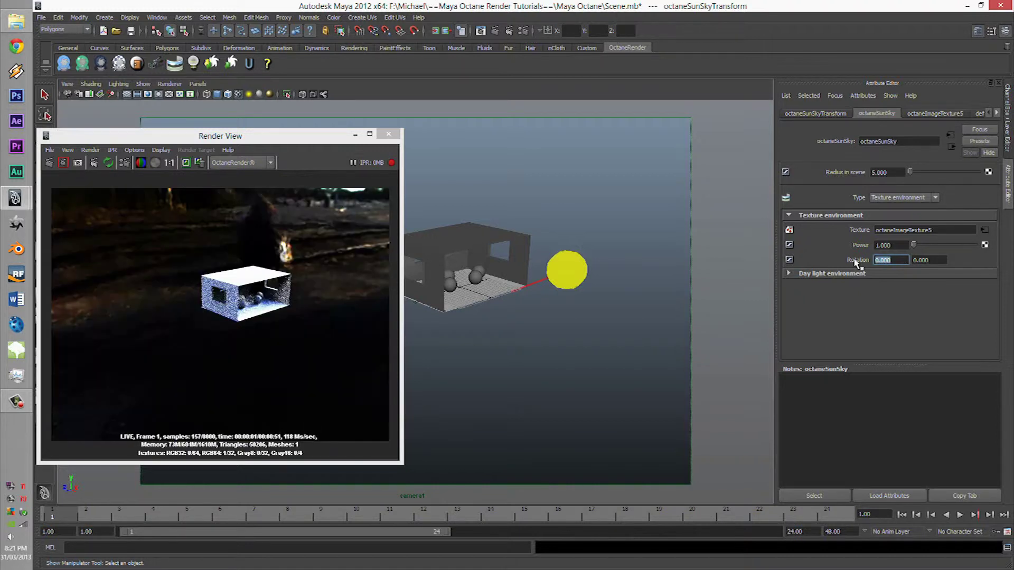
{"action": "left_click", "coordinate": [926, 260]}
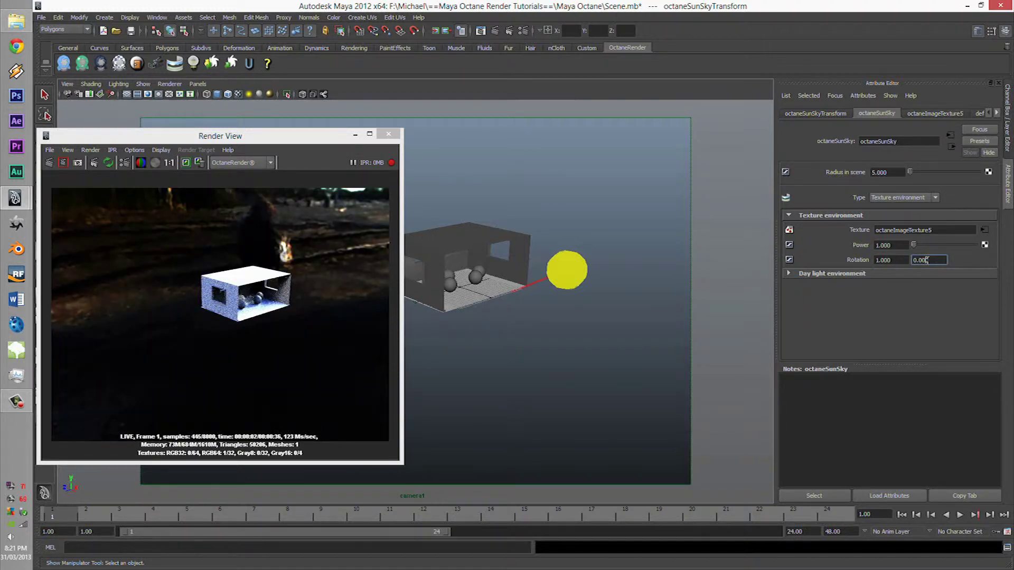
{"action": "left_click", "coordinate": [903, 261]}
{"action": "type", "text": "0.5"}
{"action": "left_click", "coordinate": [941, 260]}
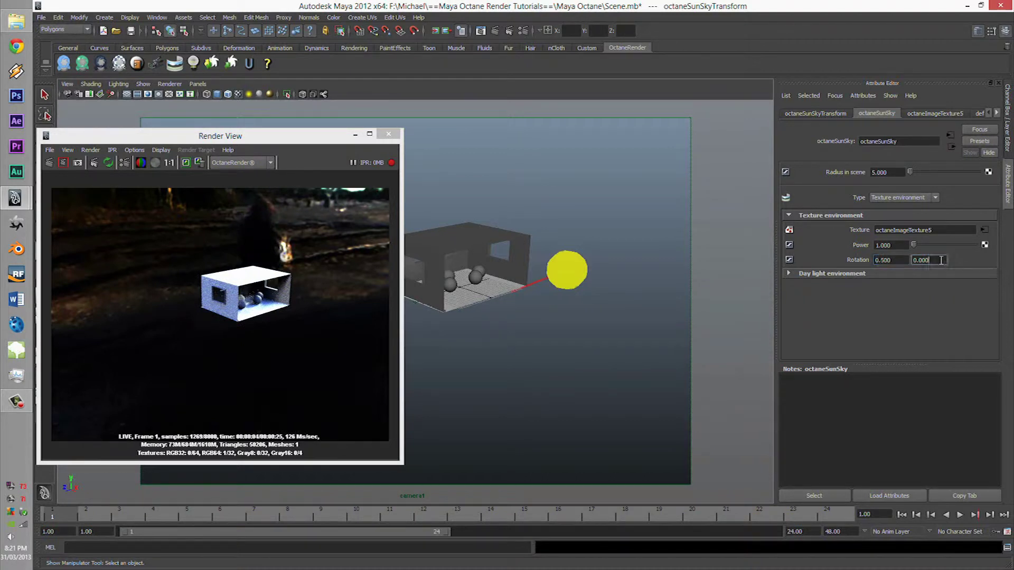
{"action": "left_click", "coordinate": [901, 260]}
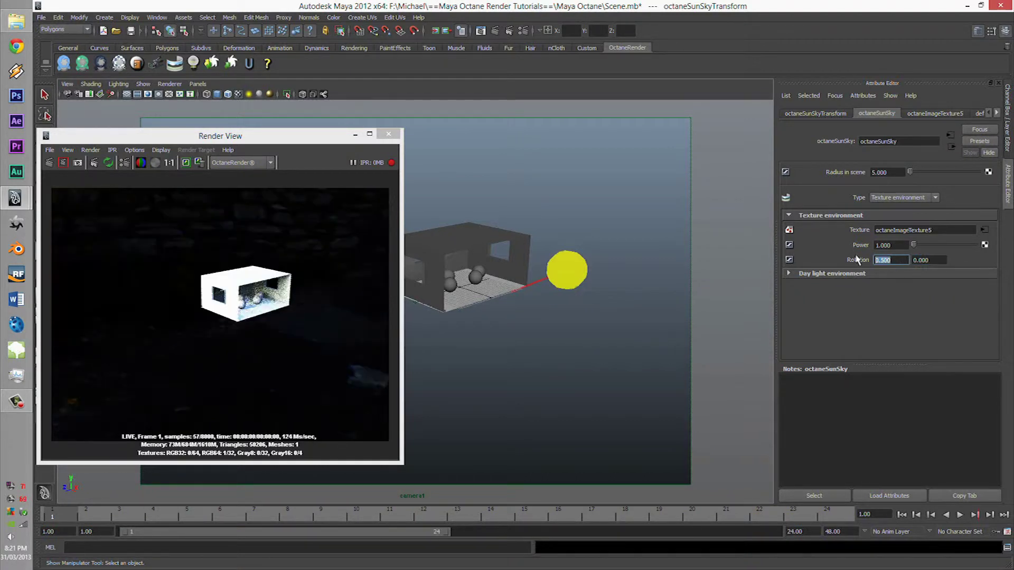
{"action": "type", "text": "1"}
{"action": "left_click", "coordinate": [927, 261]}
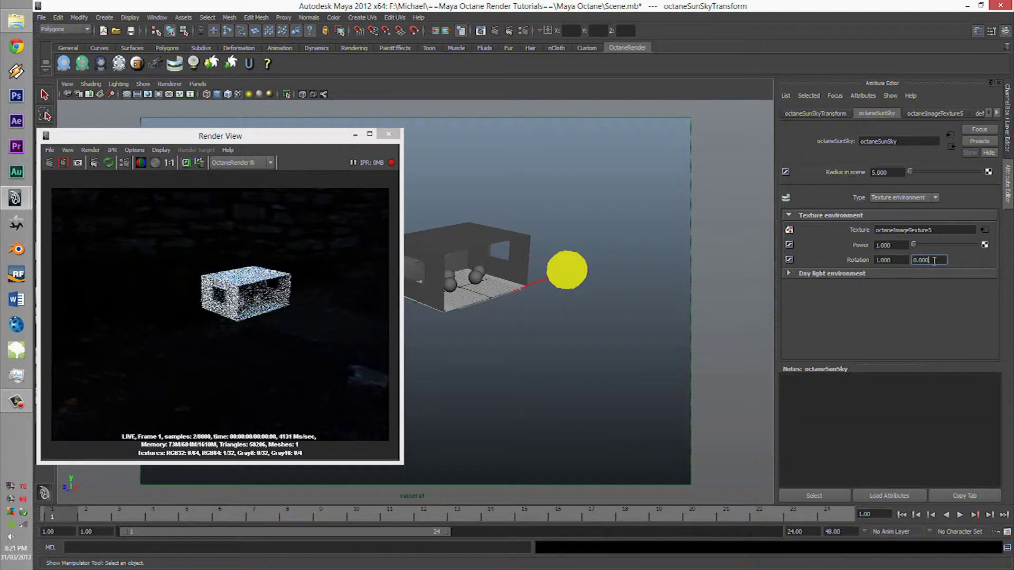
{"action": "type", "text": "0"}
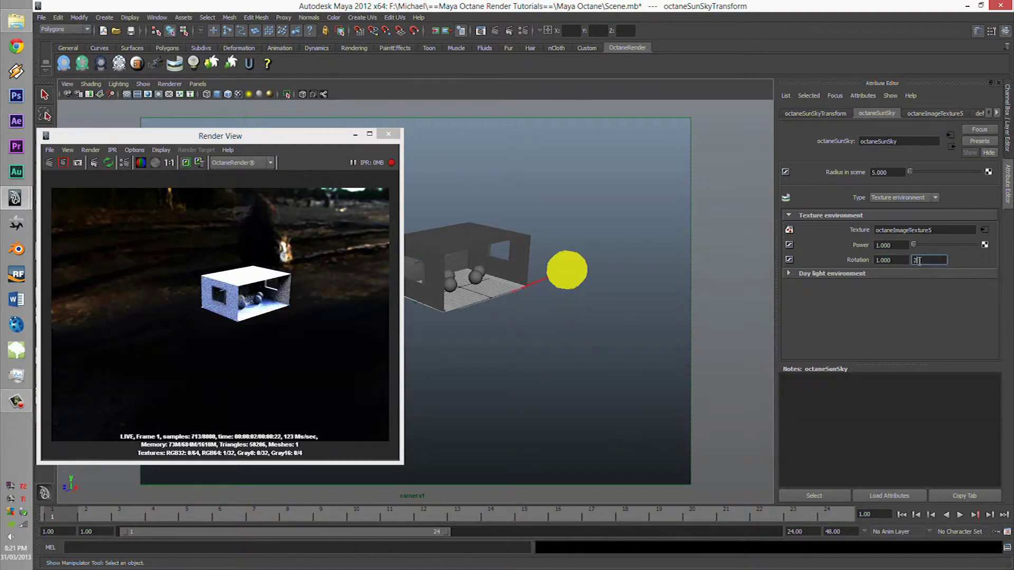
{"action": "left_click", "coordinate": [904, 260]}
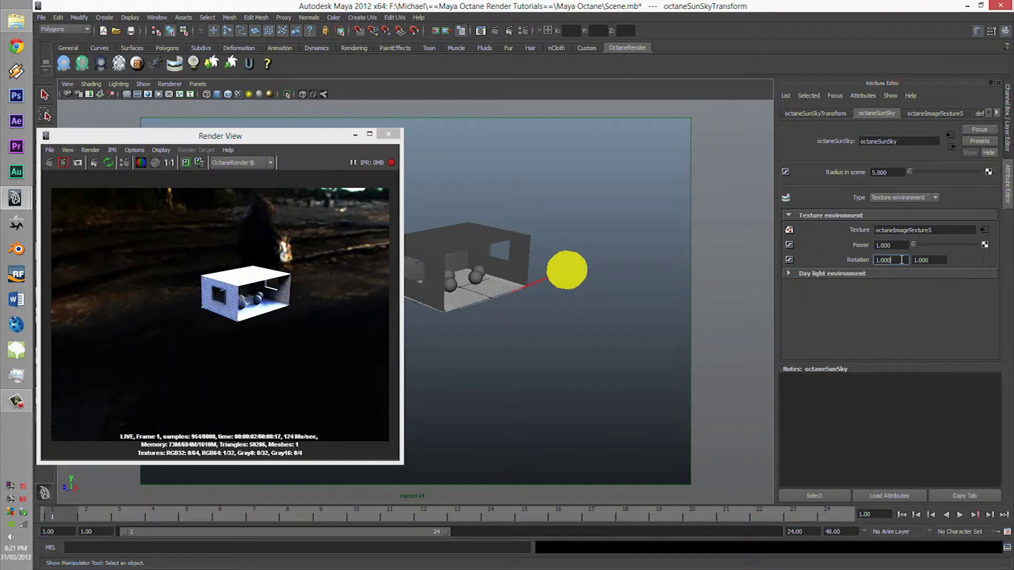
{"action": "key", "text": "Tab"}
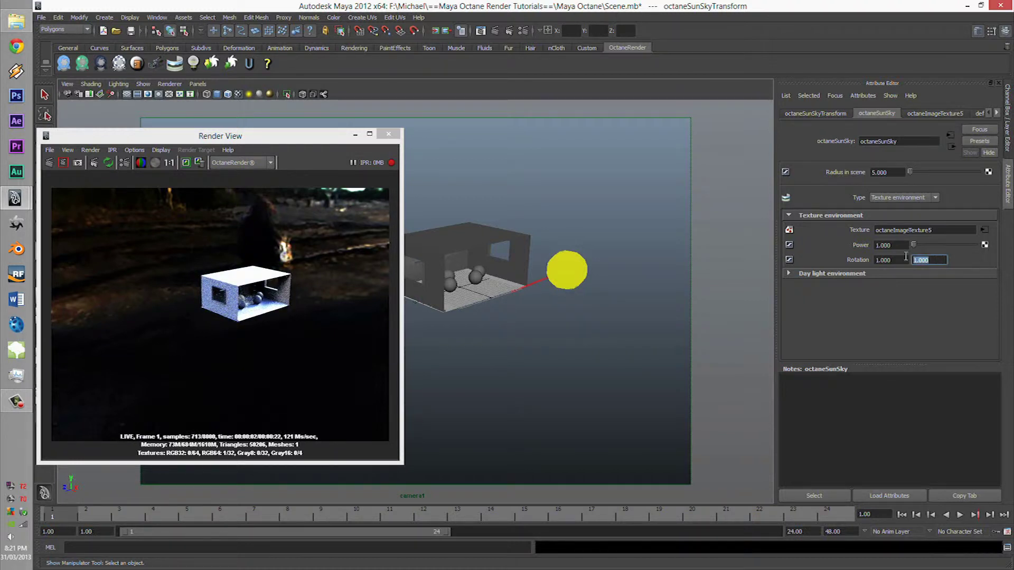
{"action": "type", "text": "0.9"}
{"action": "left_click", "coordinate": [902, 260]}
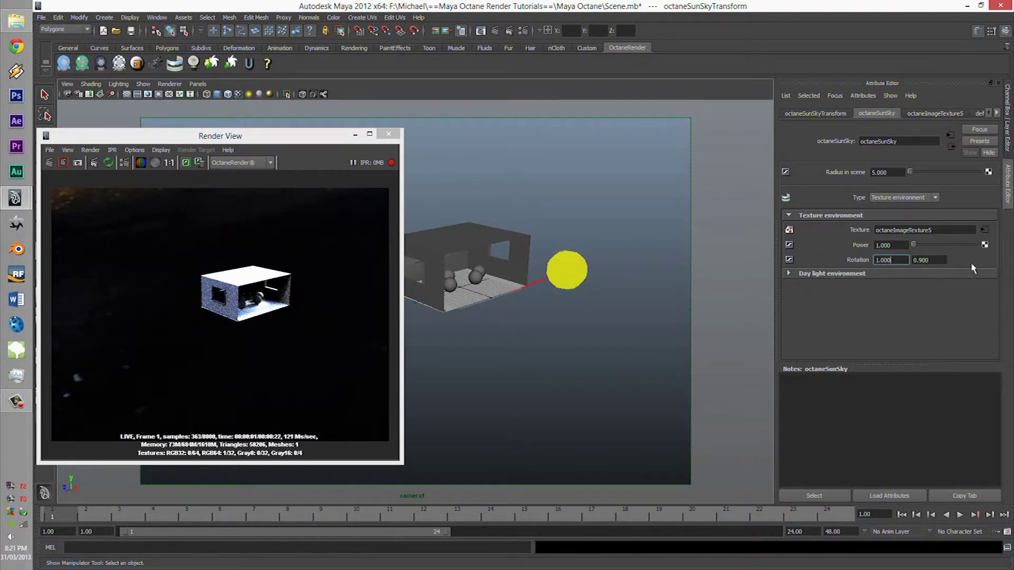
Step: Reset the HDRI Power to 1 and the Rotation to 0, 0
{"action": "key", "text": "Tab"}
{"action": "type", "text": "0"}
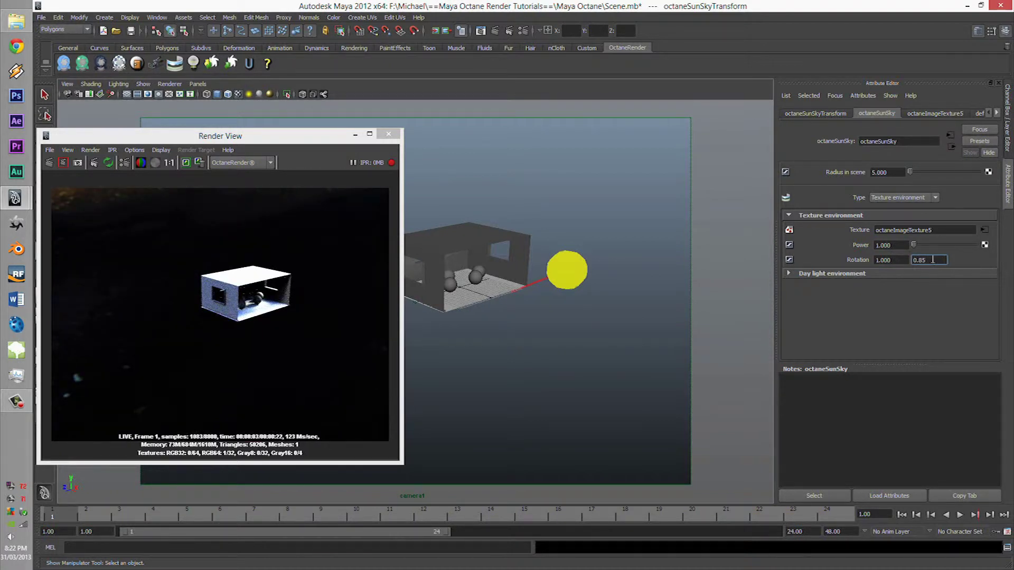
{"action": "type", "text": "0"}
{"action": "left_click", "coordinate": [893, 264]}
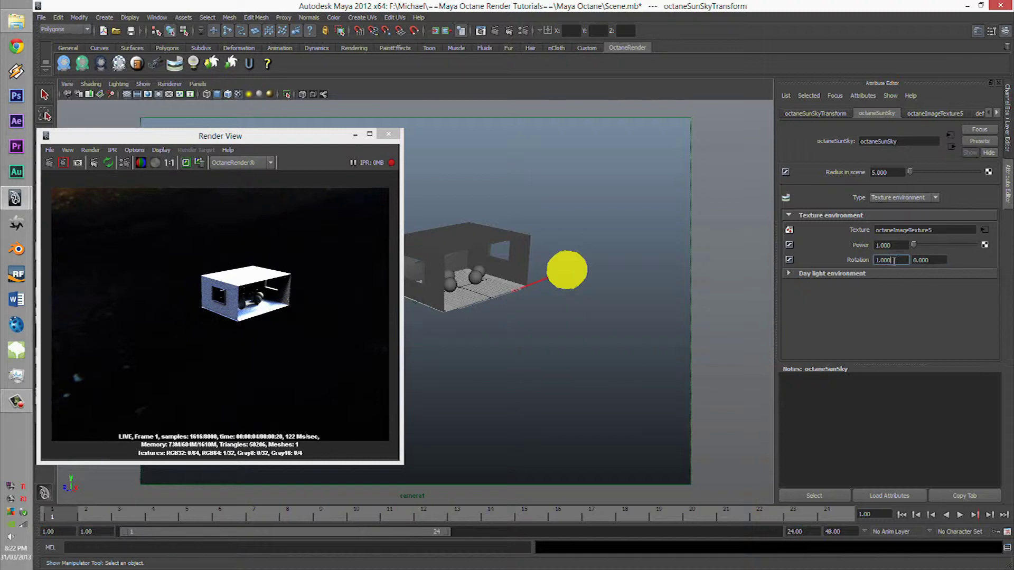
{"action": "key", "text": "Return"}
{"action": "type", "text": "0.000"}
{"action": "left_click", "coordinate": [919, 261]}
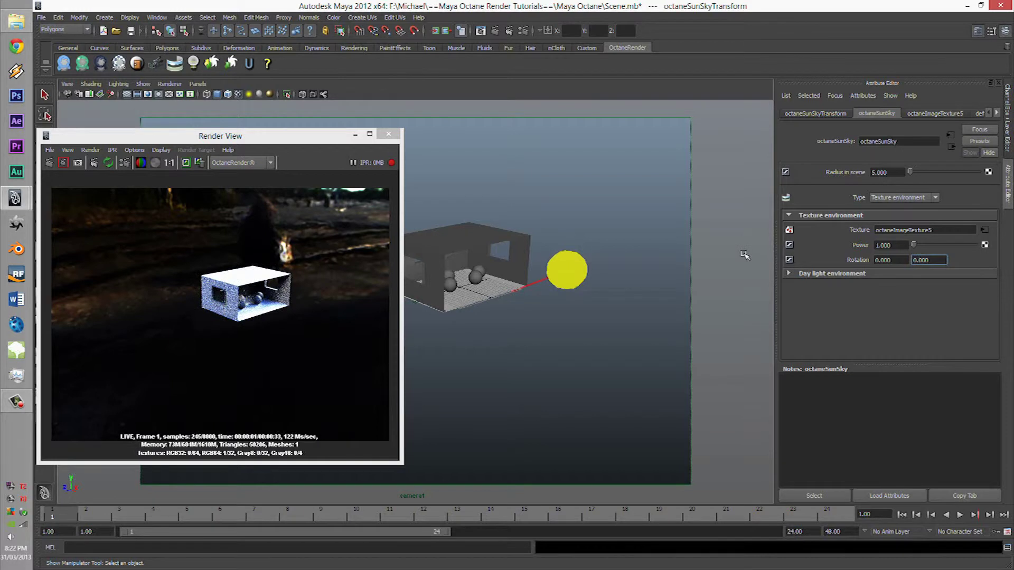
Step: Switch the sun/sky Type to Day light environment and expand its settings
{"action": "left_click", "coordinate": [888, 199]}
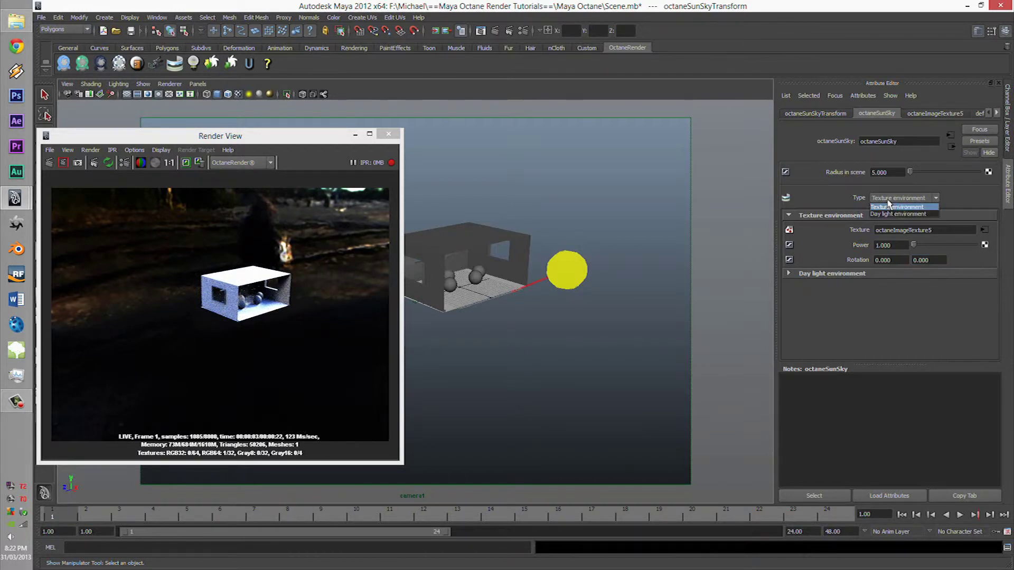
{"action": "left_click", "coordinate": [887, 214]}
{"action": "scroll", "coordinate": [679, 269], "scroll_direction": "up", "scroll_amount": 2}
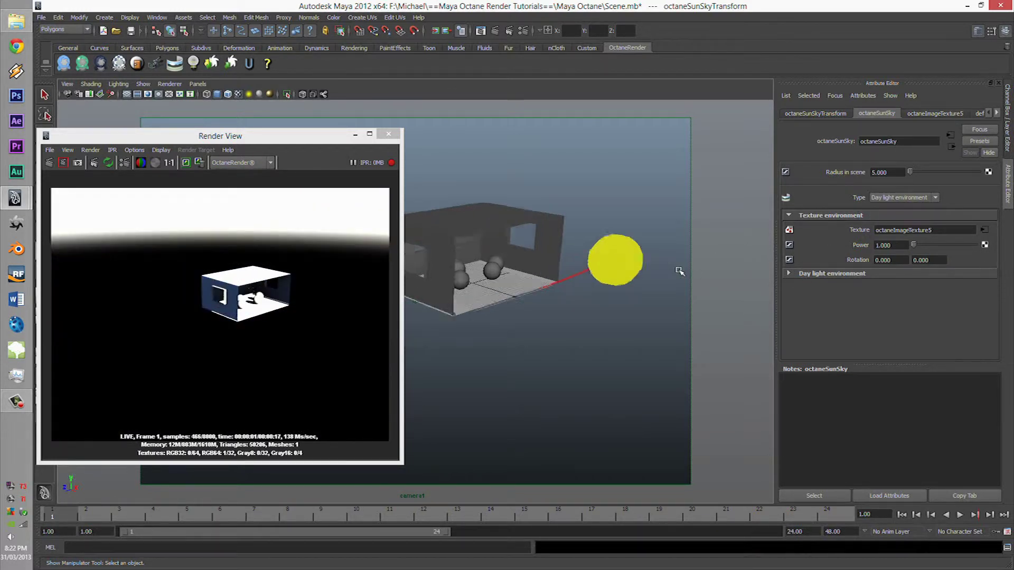
{"action": "scroll", "coordinate": [680, 241], "scroll_direction": "up", "scroll_amount": 2}
{"action": "scroll", "coordinate": [679, 240], "scroll_direction": "down", "scroll_amount": 2}
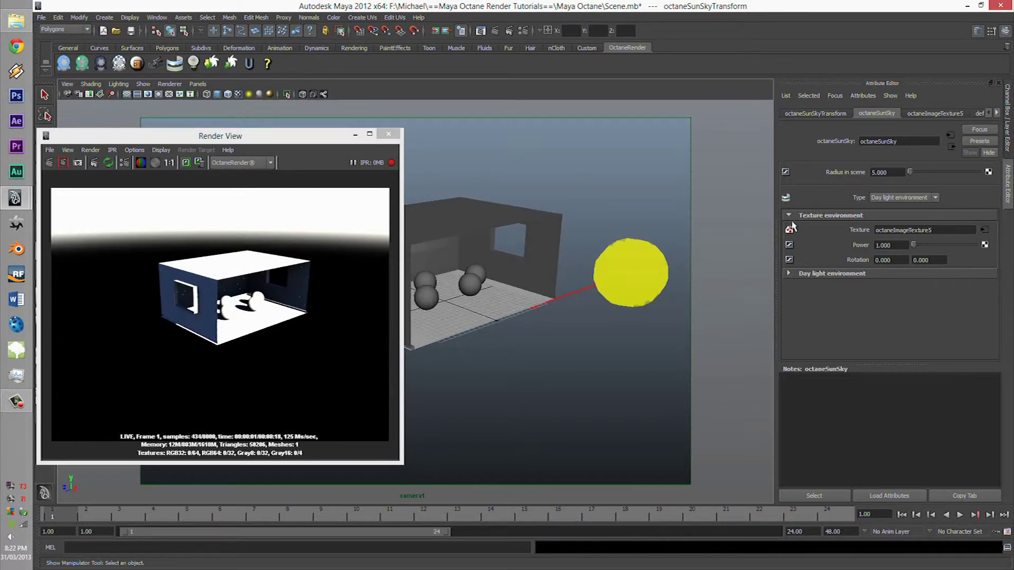
{"action": "left_click", "coordinate": [790, 216]}
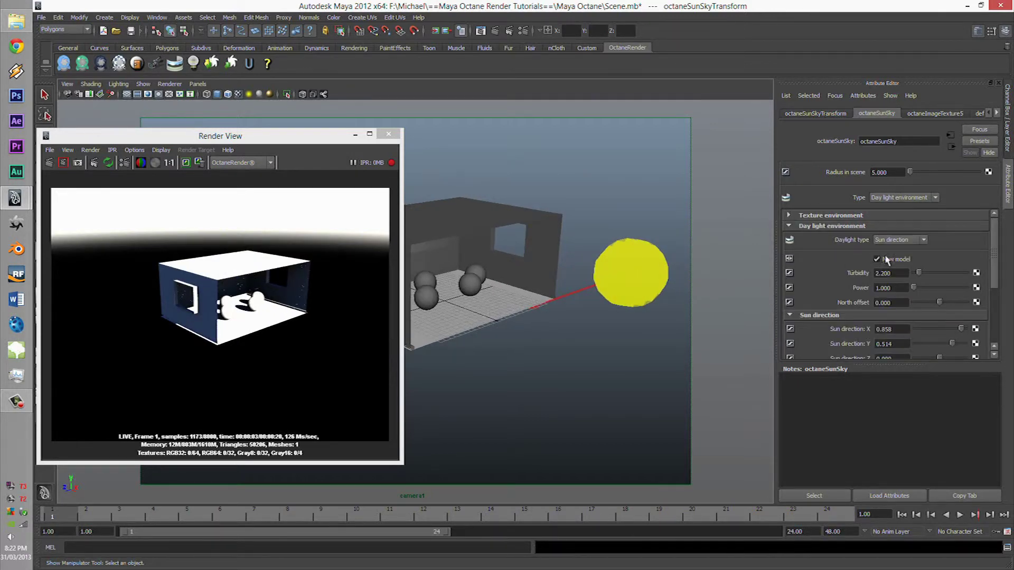
Step: Keep Sun direction as the daylight type and set Power to 0.5
{"action": "left_click", "coordinate": [887, 258]}
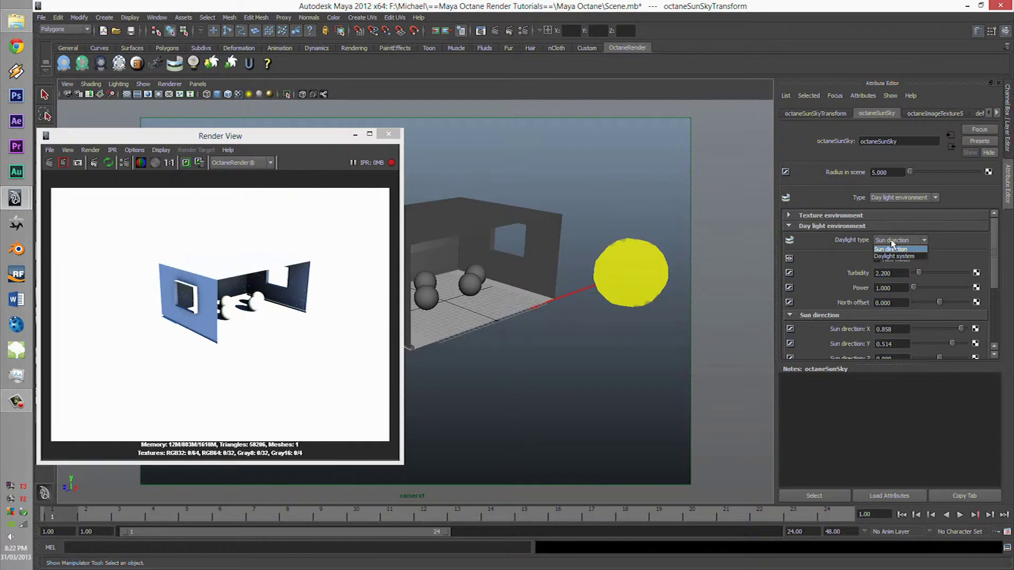
{"action": "left_click", "coordinate": [846, 249]}
{"action": "left_click", "coordinate": [789, 216]}
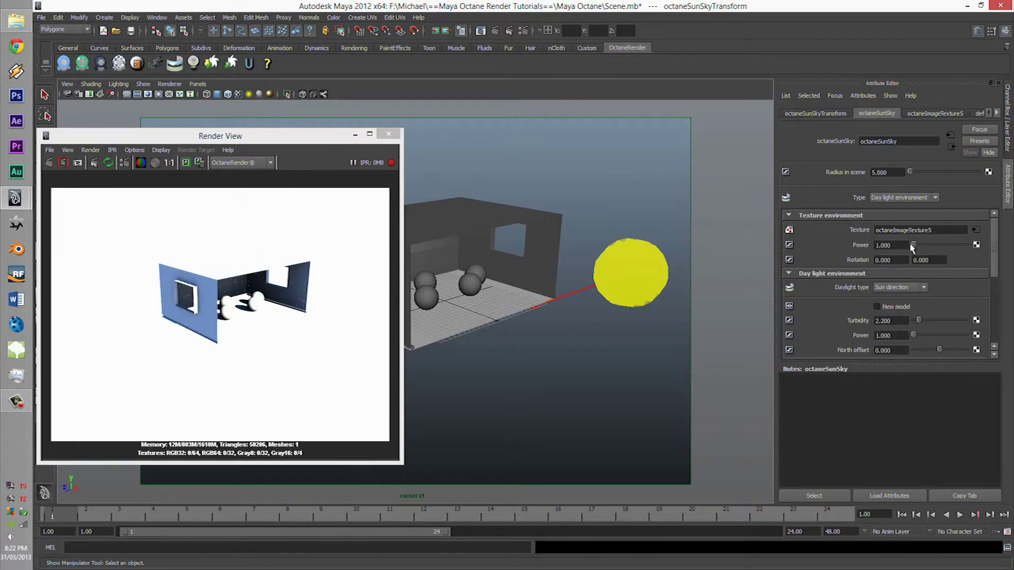
{"action": "key", "text": "Tab"}
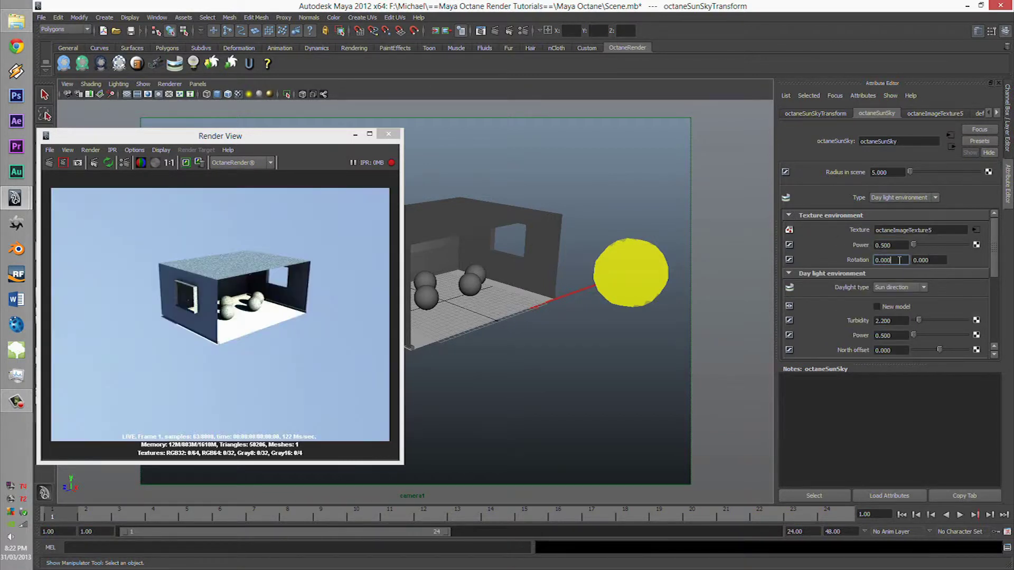
{"action": "left_click", "coordinate": [789, 216]}
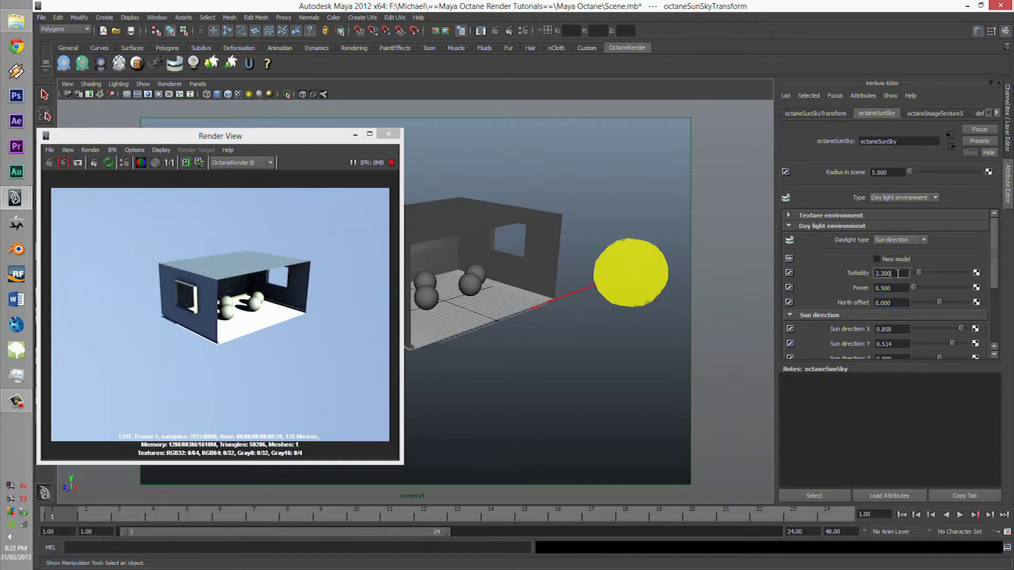
Step: Enable the new sky model and raise Turbidity for a hazier sky
{"action": "left_click", "coordinate": [882, 261]}
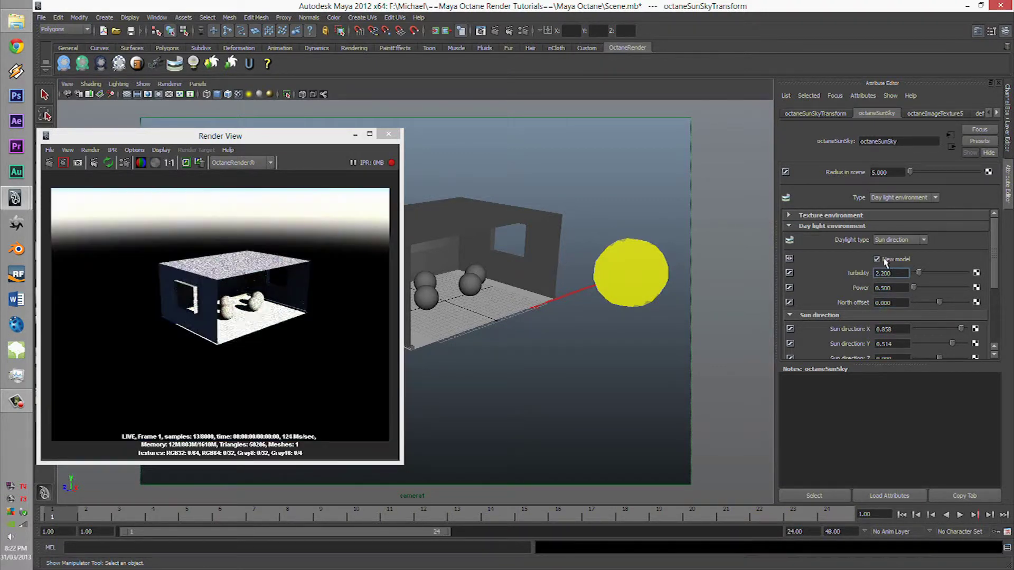
{"action": "scroll", "coordinate": [584, 289], "scroll_direction": "up", "scroll_amount": 3}
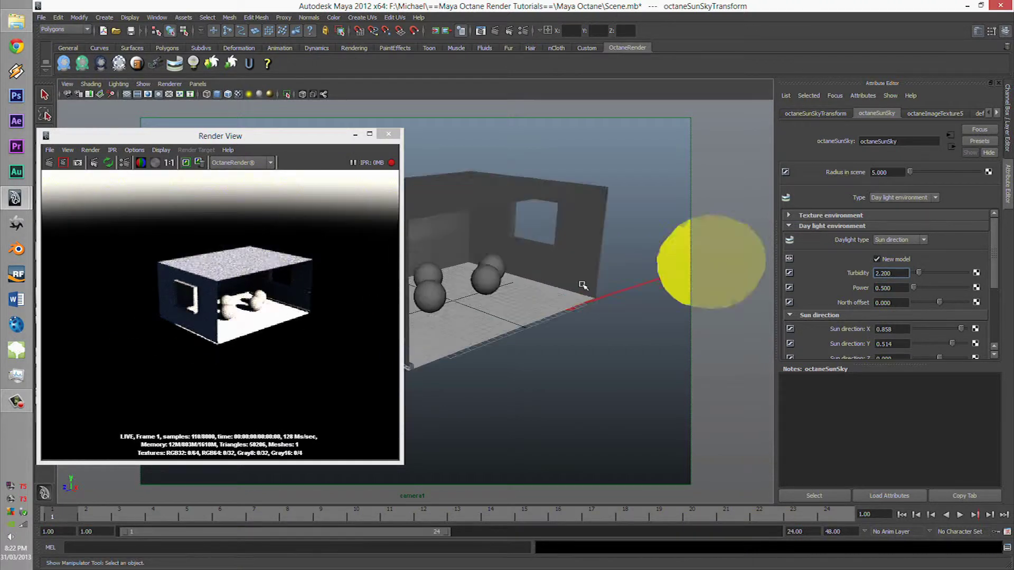
{"action": "middle_click_drag", "start_coordinate": [584, 288], "coordinate": [589, 250], "text": "alt"}
{"action": "scroll", "coordinate": [590, 250], "scroll_direction": "down", "scroll_amount": 5}
{"action": "scroll", "coordinate": [589, 251], "scroll_direction": "down", "scroll_amount": 3}
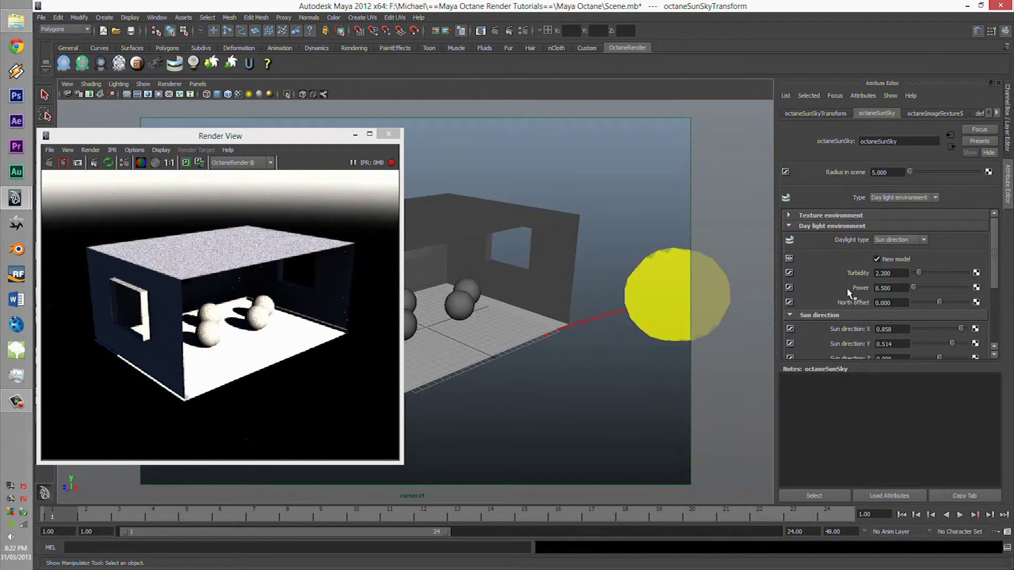
{"action": "mouse_move", "coordinate": [920, 274]}
{"action": "left_mouse_down"}
{"action": "mouse_move", "coordinate": [940, 273]}
{"action": "mouse_move", "coordinate": [931, 290]}
{"action": "mouse_move", "coordinate": [908, 291]}
{"action": "left_mouse_up"}
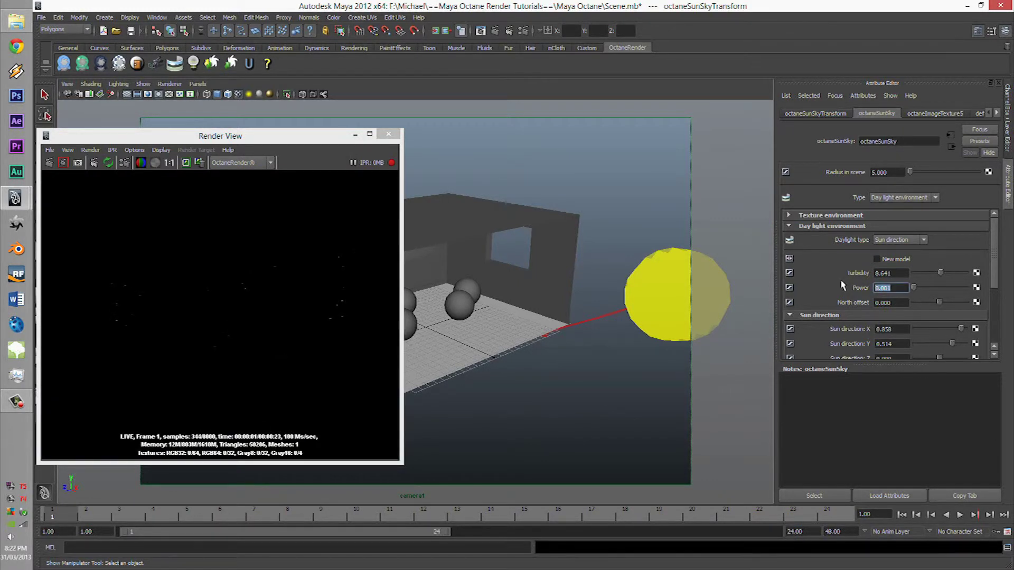
Step: Set North offset to 0.475 and sun direction to 0.600, 0.453, -0.368
{"action": "left_click", "coordinate": [894, 302]}
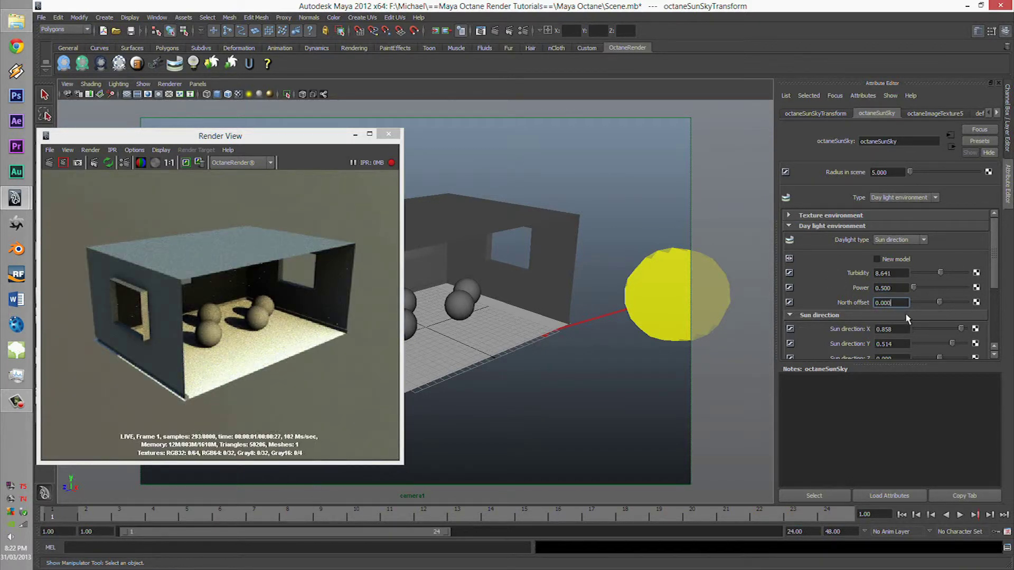
{"action": "left_click_drag", "start_coordinate": [935, 309], "coordinate": [957, 305]}
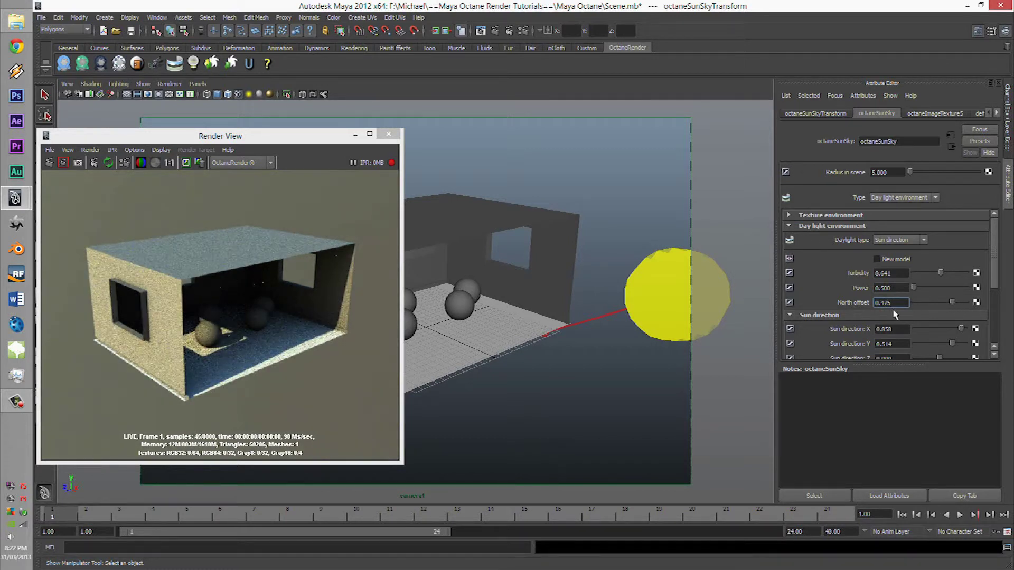
{"action": "scroll", "coordinate": [910, 315], "scroll_direction": "down", "scroll_amount": 1}
{"action": "left_click_drag", "start_coordinate": [961, 299], "coordinate": [930, 327]}
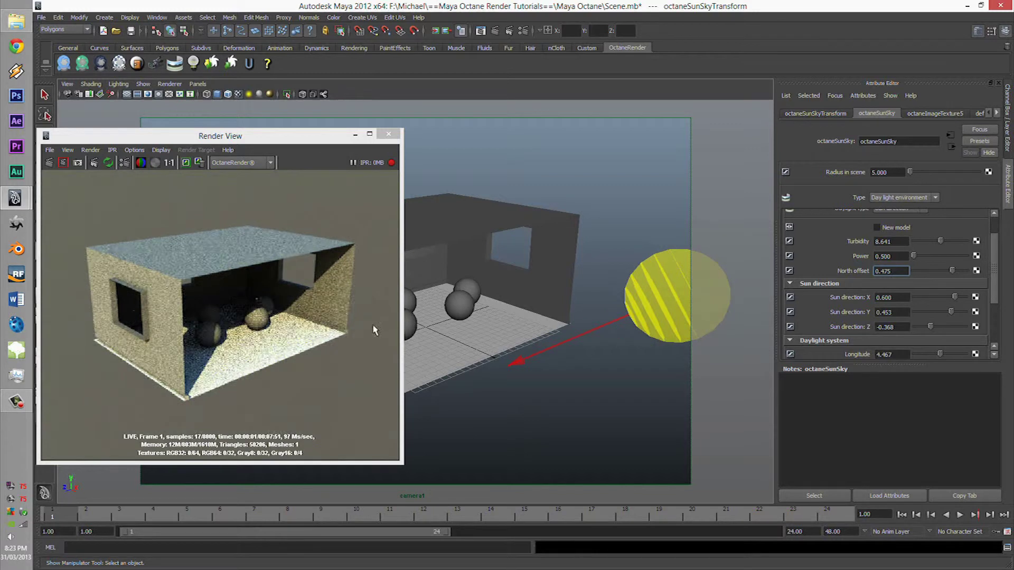
{"action": "left_click_drag", "start_coordinate": [545, 290], "coordinate": [525, 256], "text": "alt"}
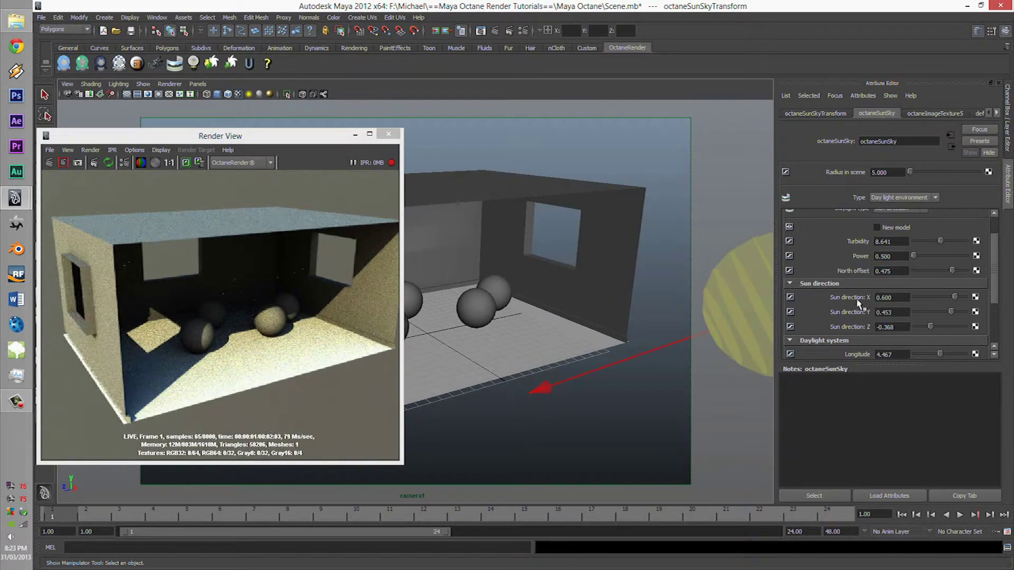
{"action": "scroll", "coordinate": [838, 273], "scroll_direction": "down", "scroll_amount": 1}
{"action": "scroll", "coordinate": [847, 282], "scroll_direction": "down", "scroll_amount": 2}
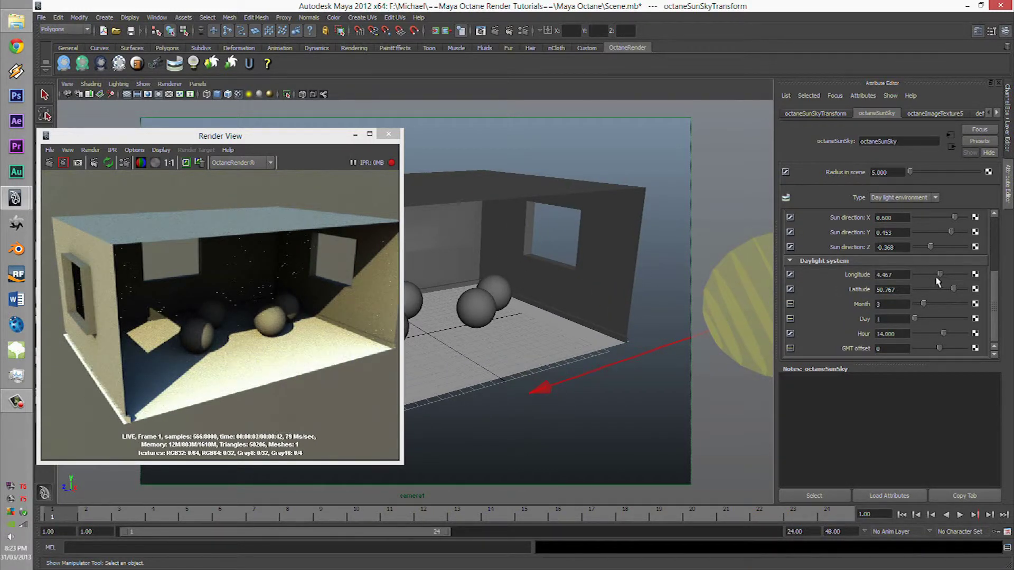
Step: Adjust the daylight Longitude while orbiting to show the whole house and sun
{"action": "left_click_drag", "start_coordinate": [936, 277], "coordinate": [937, 289]}
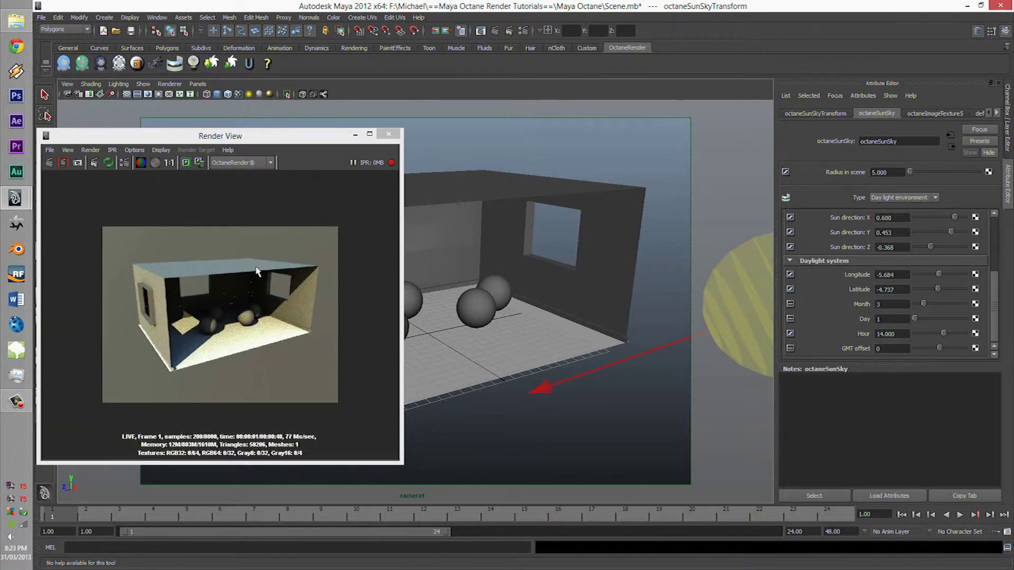
{"action": "left_click_drag", "start_coordinate": [472, 269], "coordinate": [475, 233], "text": "alt"}
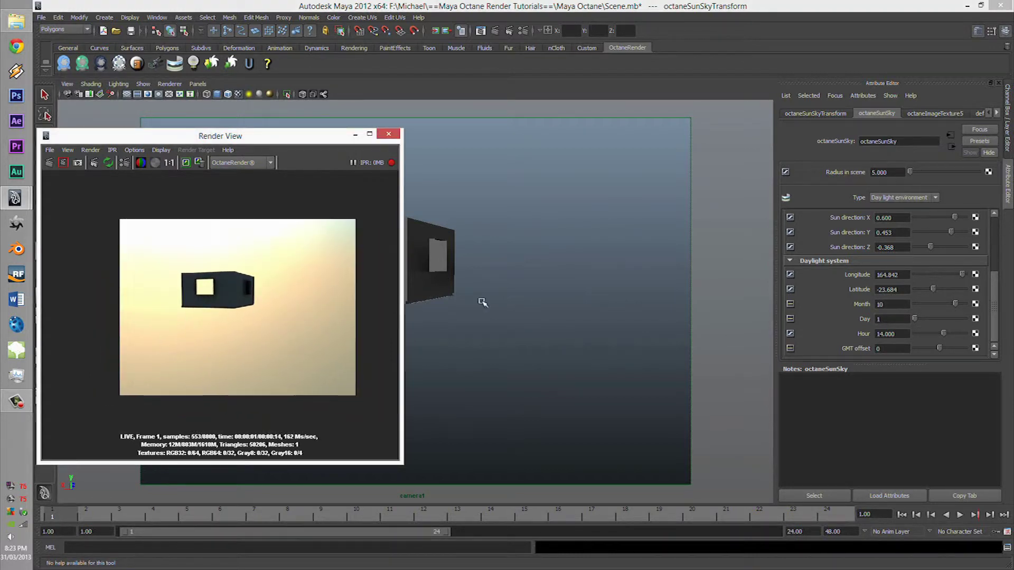
{"action": "left_click_drag", "start_coordinate": [665, 321], "coordinate": [595, 303], "text": "alt"}
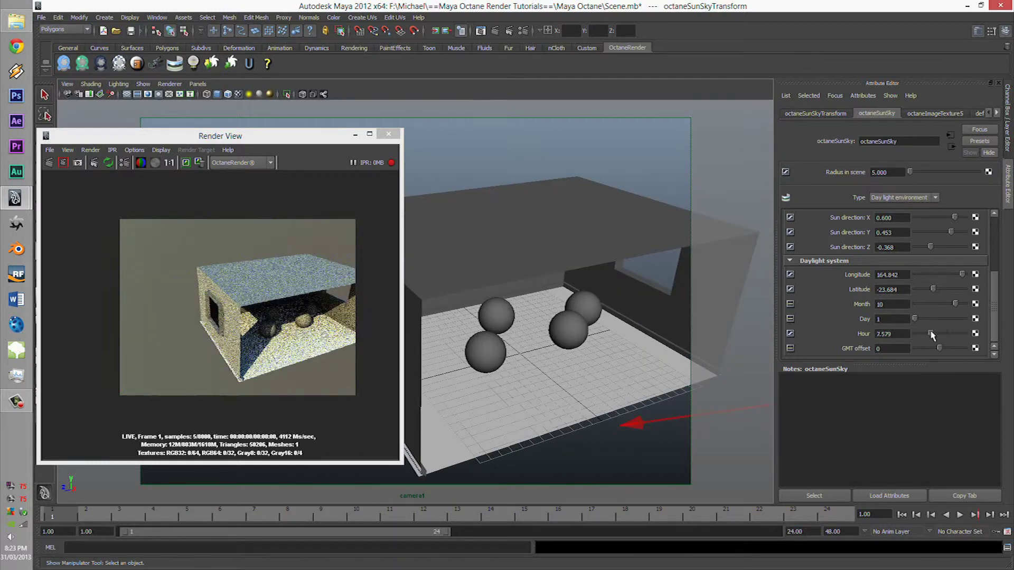
Step: Move the sun to hour 19.958, push Longitude to 104.211, and restart the enlarged render
{"action": "mouse_move", "coordinate": [943, 333]}
{"action": "left_mouse_down"}
{"action": "mouse_move", "coordinate": [956, 334]}
{"action": "mouse_move", "coordinate": [935, 347]}
{"action": "mouse_move", "coordinate": [934, 288]}
{"action": "mouse_move", "coordinate": [948, 289]}
{"action": "mouse_move", "coordinate": [940, 275]}
{"action": "left_mouse_up"}
{"action": "left_click", "coordinate": [108, 163]}
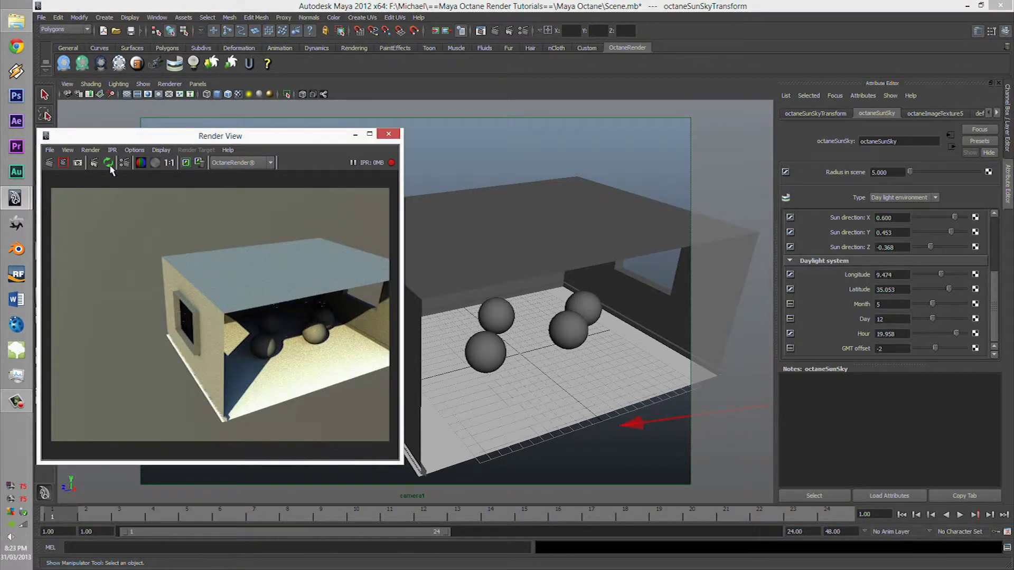
{"action": "left_click_drag", "start_coordinate": [941, 274], "coordinate": [953, 274]}
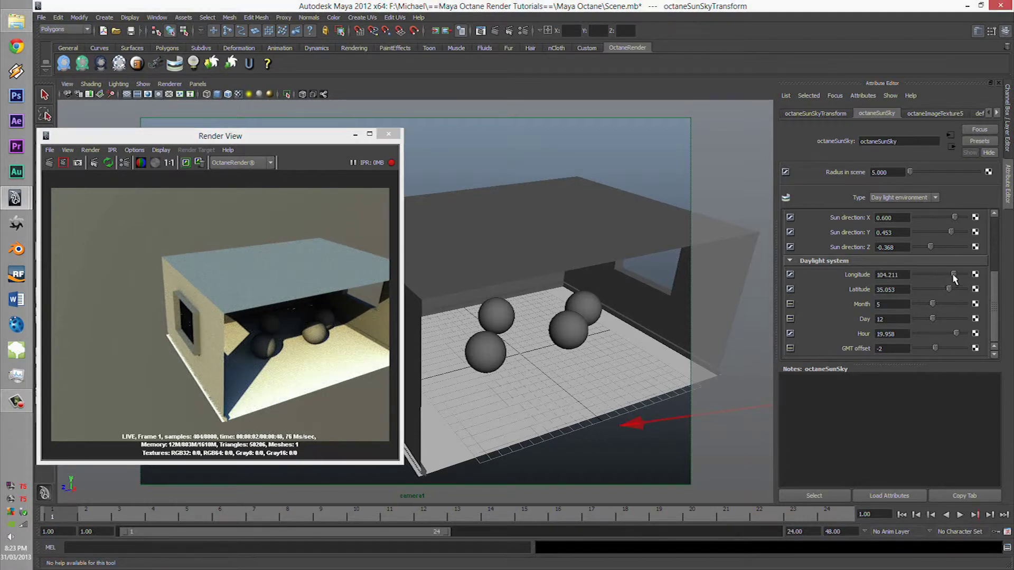
{"action": "left_click", "coordinate": [110, 168]}
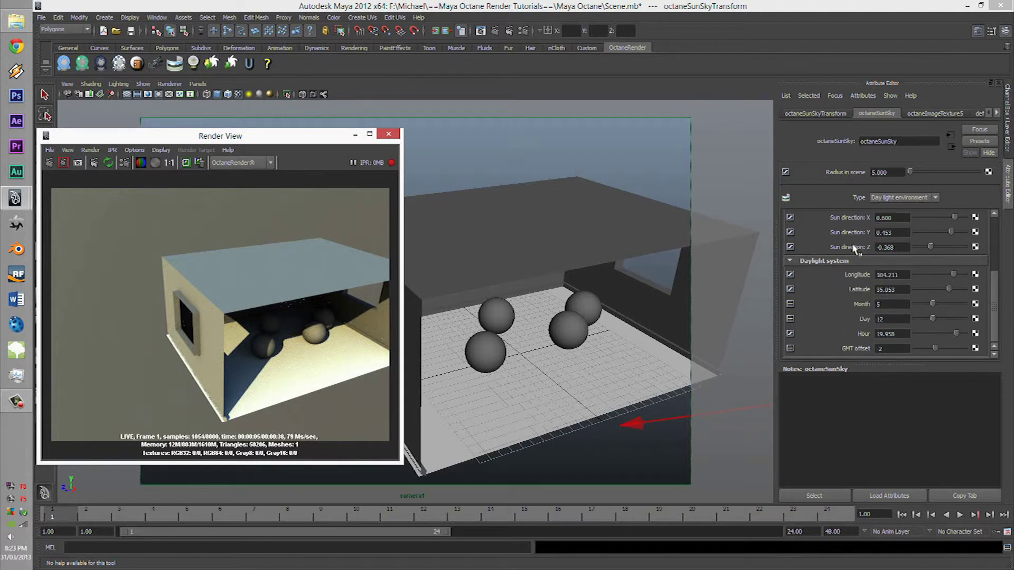
{"action": "scroll", "coordinate": [856, 249], "scroll_direction": "up", "scroll_amount": 2}
{"action": "scroll", "coordinate": [570, 322], "scroll_direction": "down", "scroll_amount": 3}
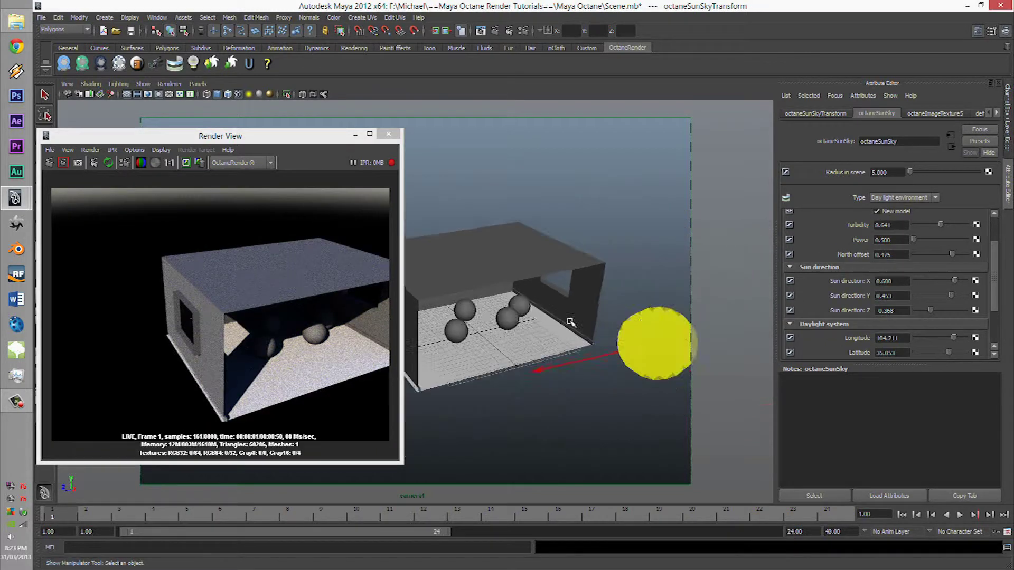
{"action": "scroll", "coordinate": [570, 323], "scroll_direction": "down", "scroll_amount": 2}
Step: Set daylight to longitude 58.737, latitude -12.316, July 13, hour 17.937, and rotate the sun
{"action": "mouse_move", "coordinate": [571, 323]}
{"action": "left_mouse_down", "text": "alt"}
{"action": "mouse_move", "coordinate": [518, 249]}
{"action": "mouse_move", "coordinate": [642, 281]}
{"action": "mouse_move", "coordinate": [551, 288]}
{"action": "mouse_move", "coordinate": [582, 267]}
{"action": "mouse_move", "coordinate": [528, 278]}
{"action": "mouse_move", "coordinate": [514, 292]}
{"action": "mouse_move", "coordinate": [515, 315]}
{"action": "left_mouse_up", "text": "alt"}
{"action": "scroll", "coordinate": [516, 314], "scroll_direction": "up", "scroll_amount": 2}
{"action": "scroll", "coordinate": [507, 301], "scroll_direction": "up", "scroll_amount": 3}
{"action": "scroll", "coordinate": [495, 289], "scroll_direction": "up", "scroll_amount": 2}
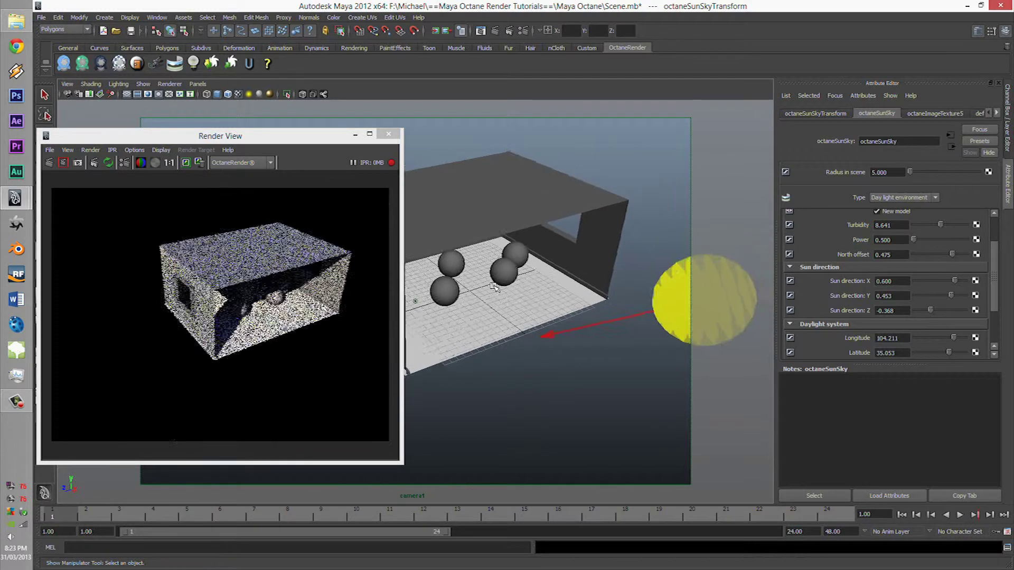
{"action": "scroll", "coordinate": [494, 289], "scroll_direction": "up", "scroll_amount": 2}
{"action": "scroll", "coordinate": [863, 313], "scroll_direction": "down", "scroll_amount": 2}
{"action": "mouse_move", "coordinate": [953, 274]}
{"action": "left_mouse_down"}
{"action": "mouse_move", "coordinate": [926, 283]}
{"action": "mouse_move", "coordinate": [945, 289]}
{"action": "mouse_move", "coordinate": [942, 280]}
{"action": "mouse_move", "coordinate": [933, 301]}
{"action": "left_mouse_up"}
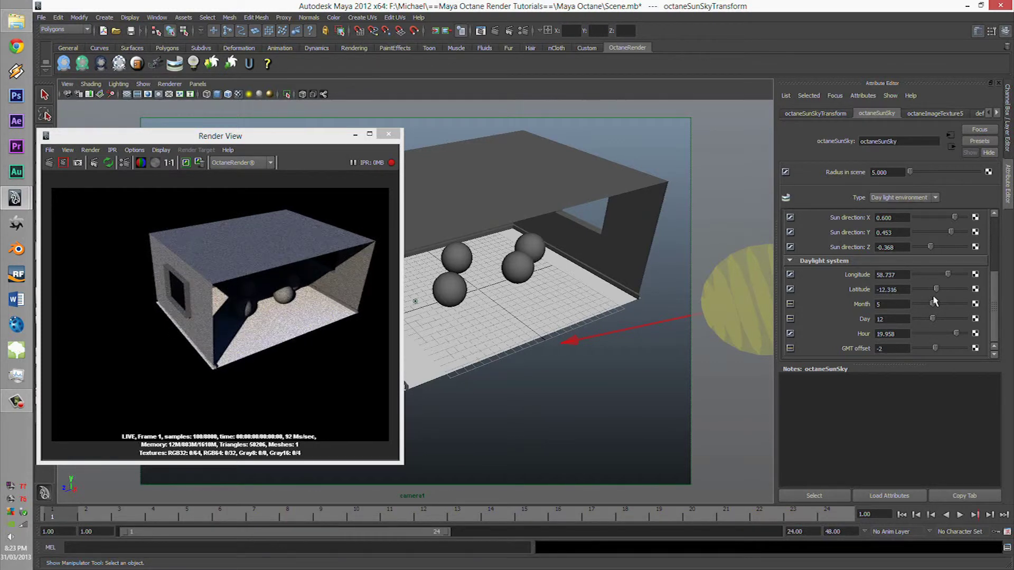
{"action": "mouse_move", "coordinate": [925, 307]}
{"action": "left_mouse_down"}
{"action": "mouse_move", "coordinate": [941, 306]}
{"action": "mouse_move", "coordinate": [935, 320]}
{"action": "mouse_move", "coordinate": [951, 333]}
{"action": "left_mouse_up"}
{"action": "left_click_drag", "start_coordinate": [553, 308], "coordinate": [579, 302], "text": "alt"}
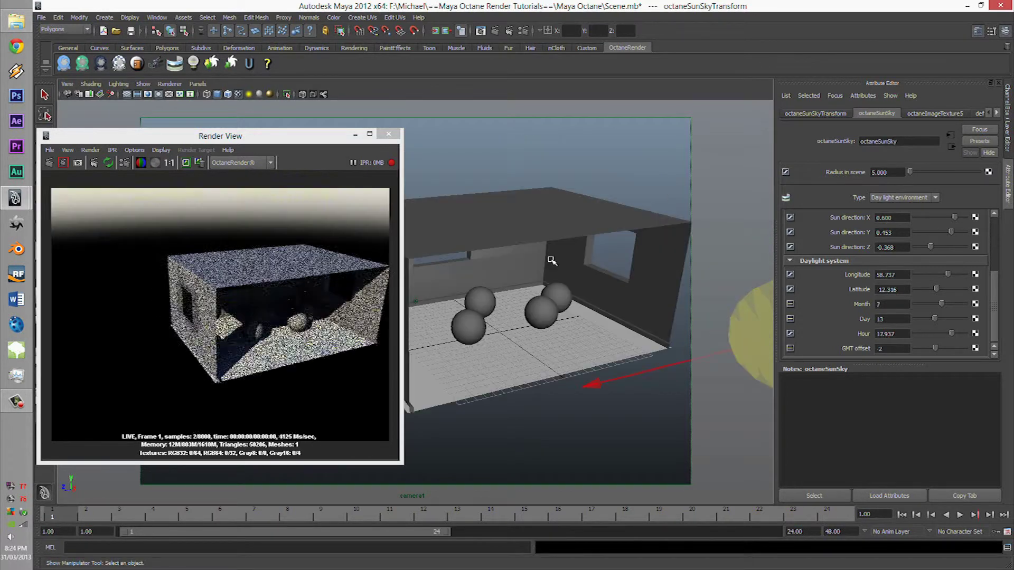
{"action": "middle_click_drag", "start_coordinate": [578, 303], "coordinate": [602, 301], "text": "alt"}
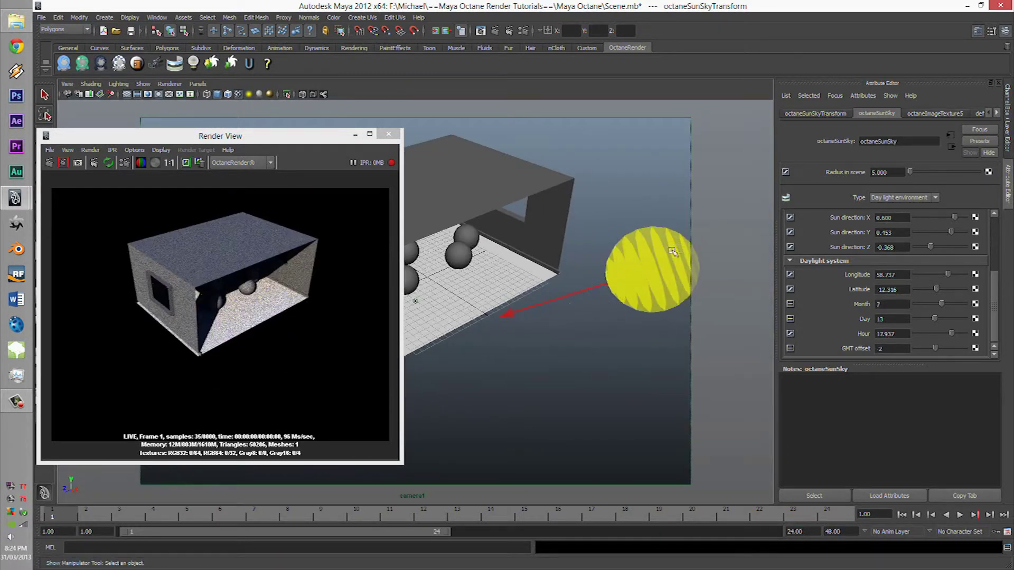
{"action": "mouse_move", "coordinate": [643, 288]}
{"action": "left_mouse_down"}
{"action": "mouse_move", "coordinate": [665, 276]}
{"action": "mouse_move", "coordinate": [654, 267]}
{"action": "mouse_move", "coordinate": [659, 274]}
{"action": "left_mouse_up"}
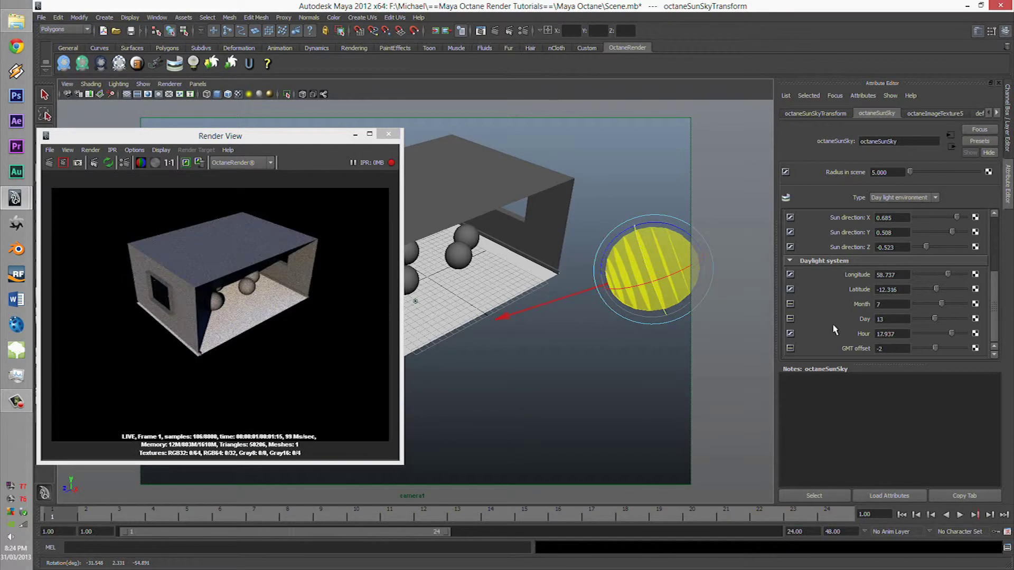
Step: Rotate the sun lower to direction 0.654, 0.287, -0.700 for warm, long-shadow room lighting
{"action": "left_click", "coordinate": [790, 262]}
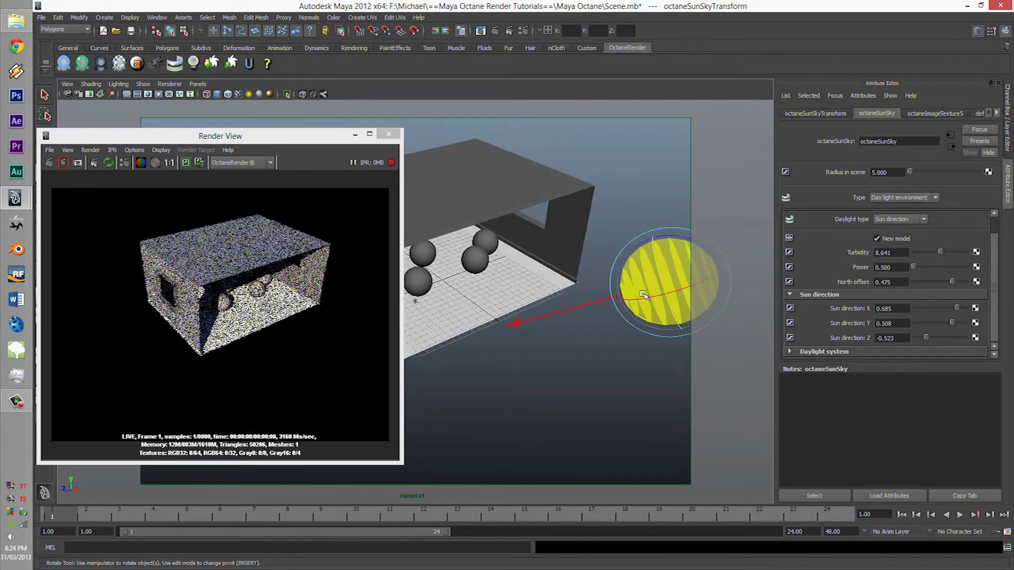
{"action": "mouse_move", "coordinate": [598, 297]}
{"action": "left_mouse_down"}
{"action": "mouse_move", "coordinate": [580, 321]}
{"action": "mouse_move", "coordinate": [593, 287]}
{"action": "mouse_move", "coordinate": [627, 279]}
{"action": "mouse_move", "coordinate": [590, 272]}
{"action": "mouse_move", "coordinate": [475, 343]}
{"action": "left_mouse_up"}
{"action": "key", "text": "w"}
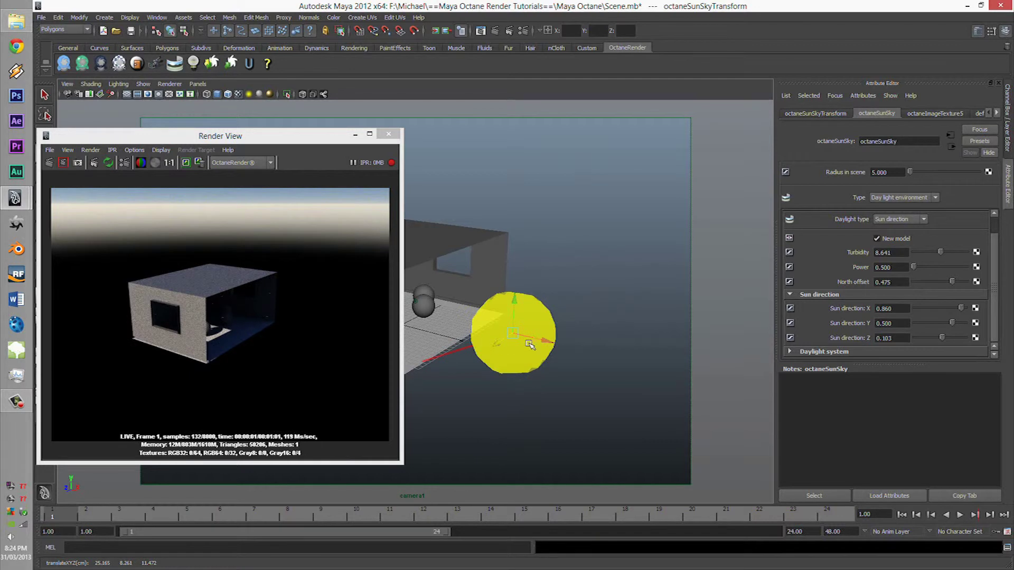
{"action": "mouse_move", "coordinate": [517, 304]}
{"action": "left_mouse_down"}
{"action": "mouse_move", "coordinate": [538, 287]}
{"action": "mouse_move", "coordinate": [514, 325]}
{"action": "left_mouse_up"}
{"action": "key", "text": "e"}
{"action": "left_click", "coordinate": [551, 257]}
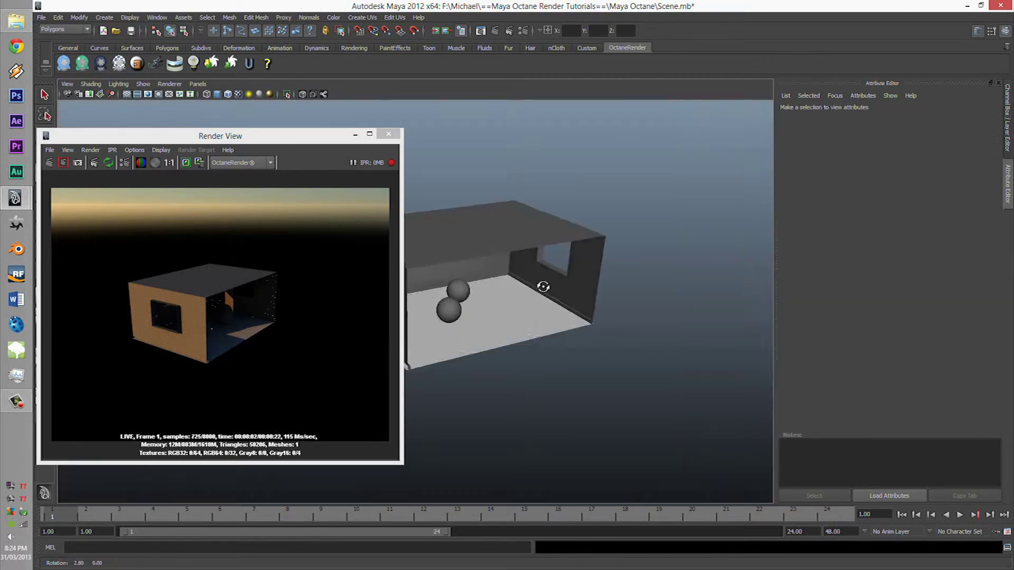
{"action": "left_click", "coordinate": [504, 387]}
{"action": "mouse_move", "coordinate": [504, 387]}
{"action": "left_mouse_down", "text": "alt"}
{"action": "mouse_move", "coordinate": [554, 365]}
{"action": "mouse_move", "coordinate": [552, 333]}
{"action": "mouse_move", "coordinate": [586, 340]}
{"action": "left_mouse_up", "text": "alt"}
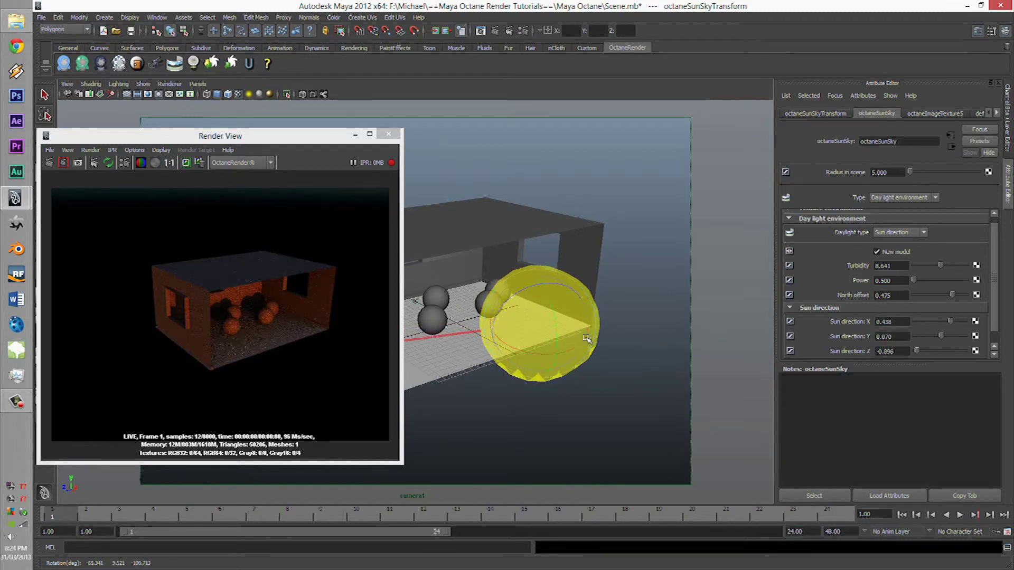
{"action": "left_click_drag", "start_coordinate": [586, 339], "coordinate": [578, 327], "text": "alt"}
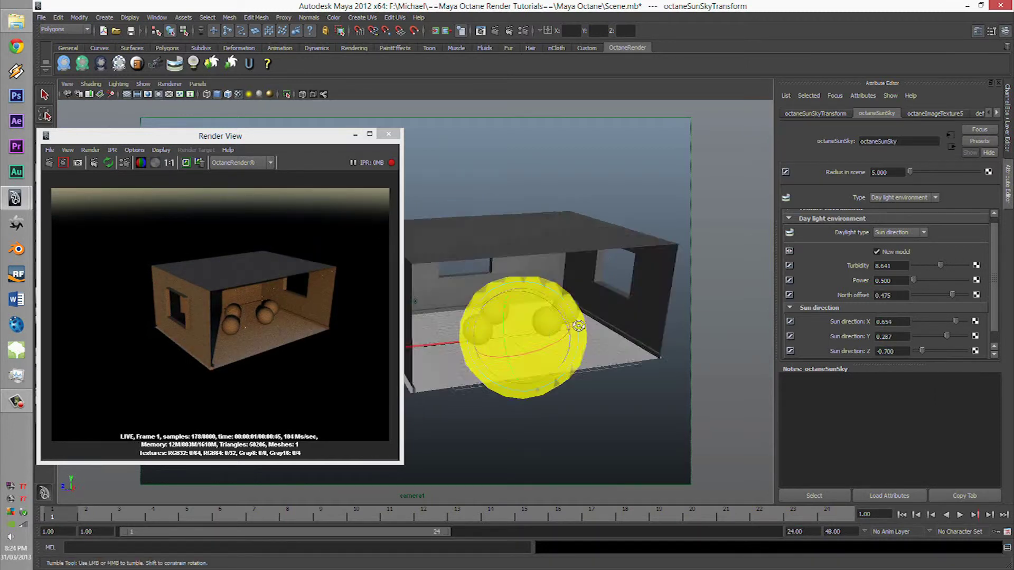
{"action": "scroll", "coordinate": [579, 327], "scroll_direction": "up", "scroll_amount": 5}
{"action": "middle_click_drag", "start_coordinate": [579, 326], "coordinate": [452, 266], "text": "alt"}
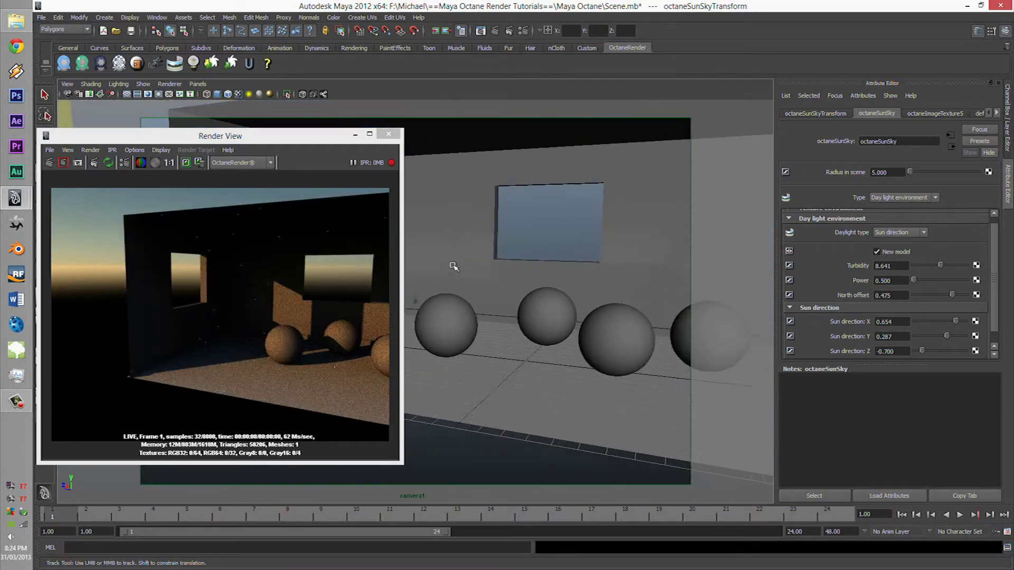
{"action": "mouse_move", "coordinate": [509, 278]}
{"action": "left_mouse_down", "text": "alt"}
{"action": "mouse_move", "coordinate": [547, 271]}
{"action": "mouse_move", "coordinate": [552, 283]}
{"action": "mouse_move", "coordinate": [449, 290]}
{"action": "left_mouse_up", "text": "alt"}
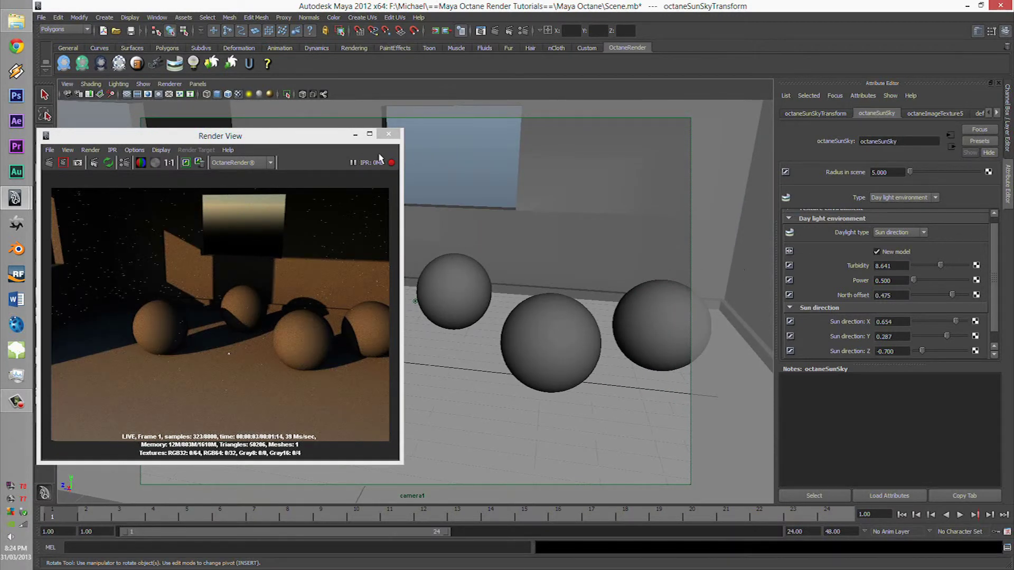
Step: Close the Render View and orbit the camera to show the room and yellow sun object
{"action": "left_click", "coordinate": [387, 135]}
{"action": "scroll", "coordinate": [539, 228], "scroll_direction": "down", "scroll_amount": 5}
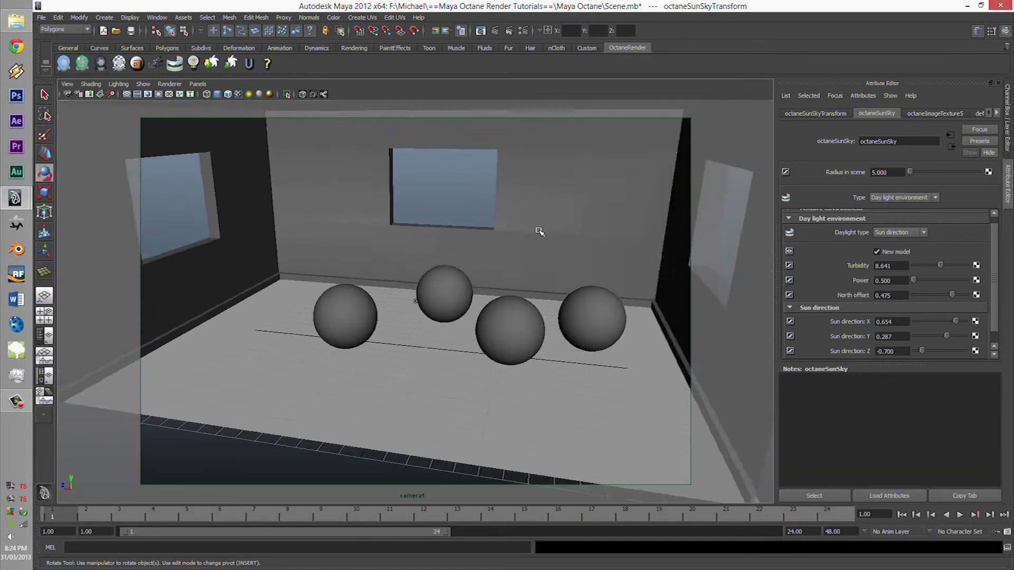
{"action": "scroll", "coordinate": [419, 237], "scroll_direction": "down", "scroll_amount": 3}
{"action": "scroll", "coordinate": [409, 229], "scroll_direction": "down", "scroll_amount": 3}
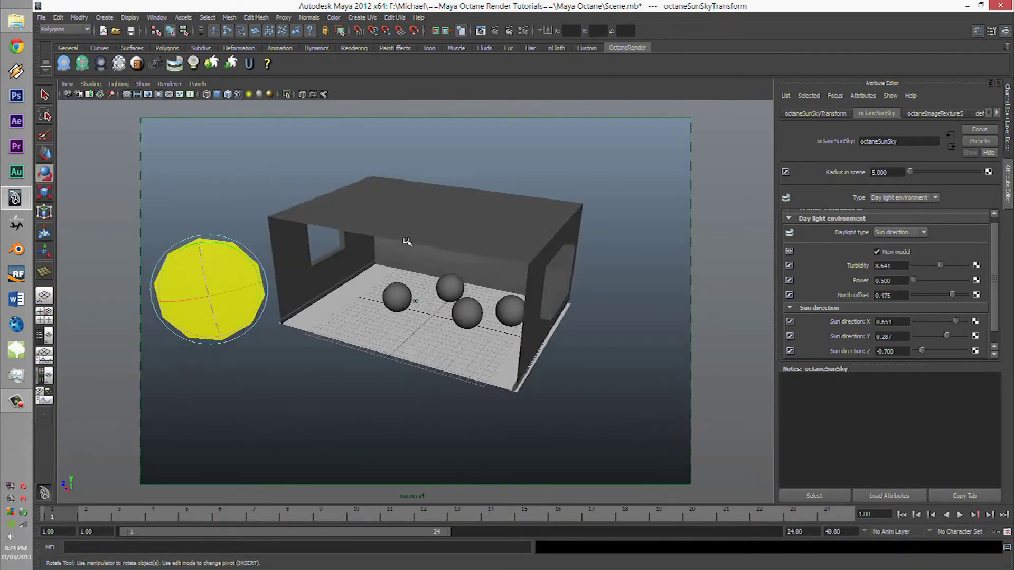
{"action": "key", "text": "e"}
{"action": "left_click_drag", "start_coordinate": [409, 242], "coordinate": [445, 235], "text": "alt"}
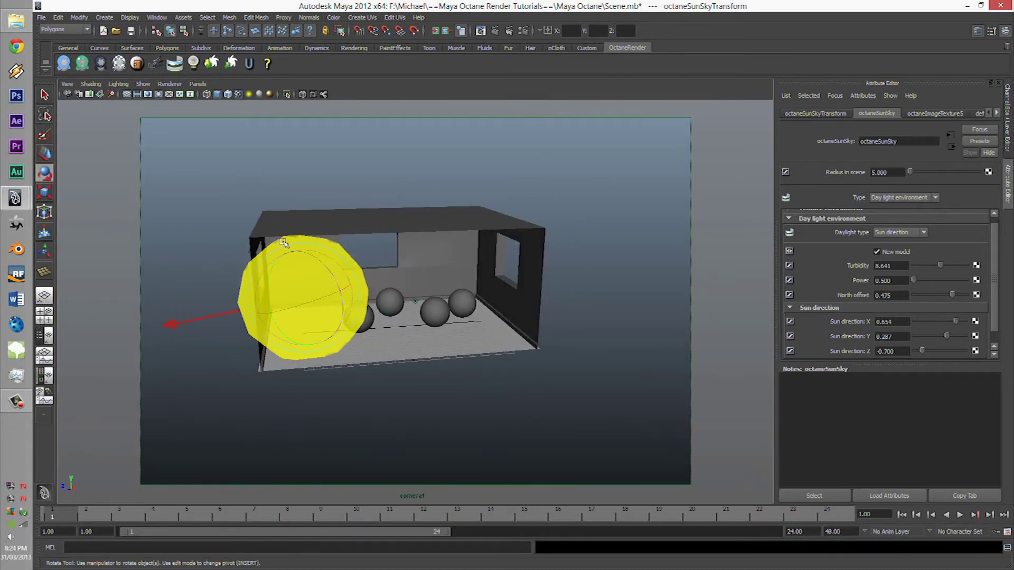
{"action": "left_click_drag", "start_coordinate": [283, 243], "coordinate": [337, 239], "text": "alt"}
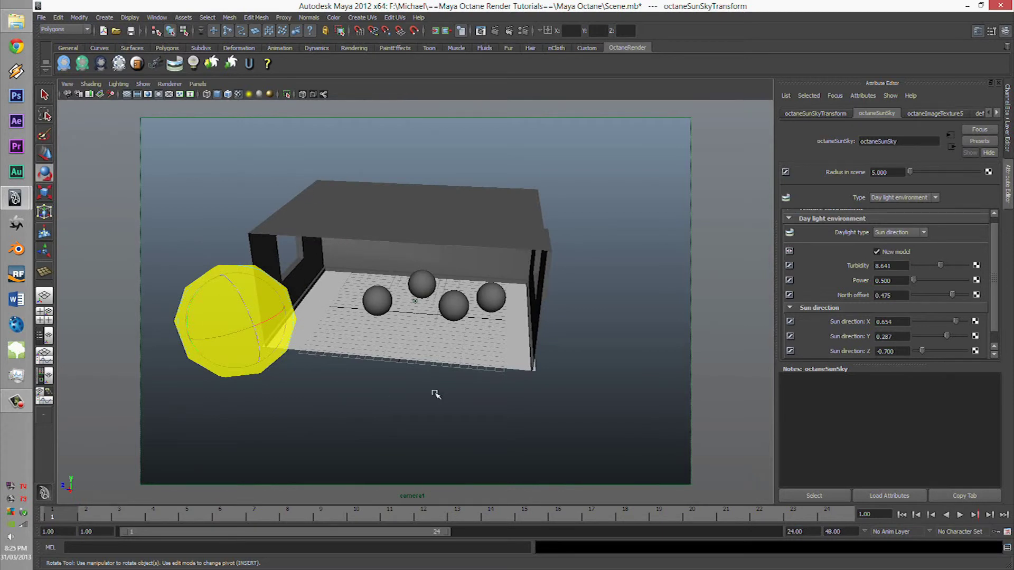